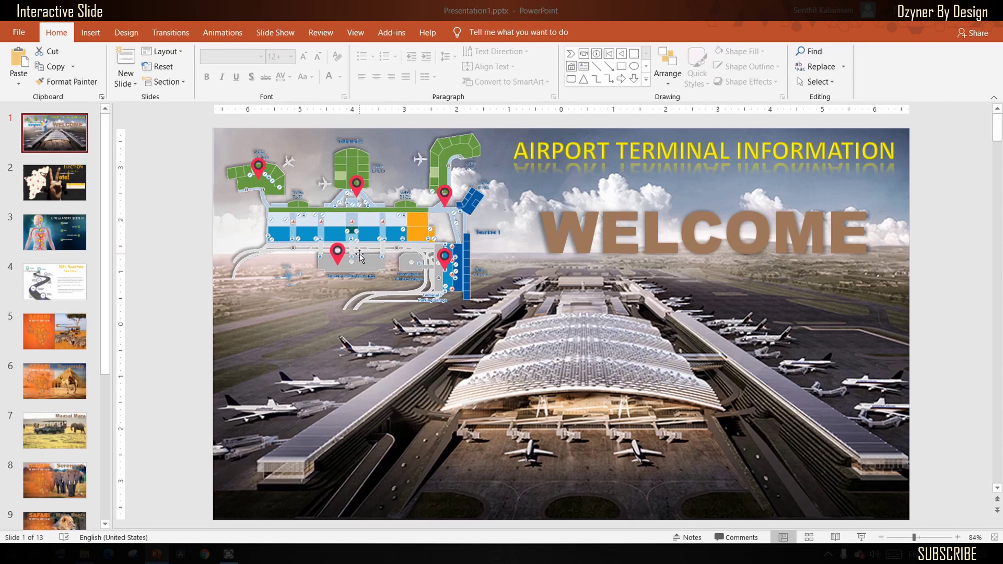
Browse the slide thumbnails and settle on slide 3, the Circulatory System diagram.
key("Page_Down")
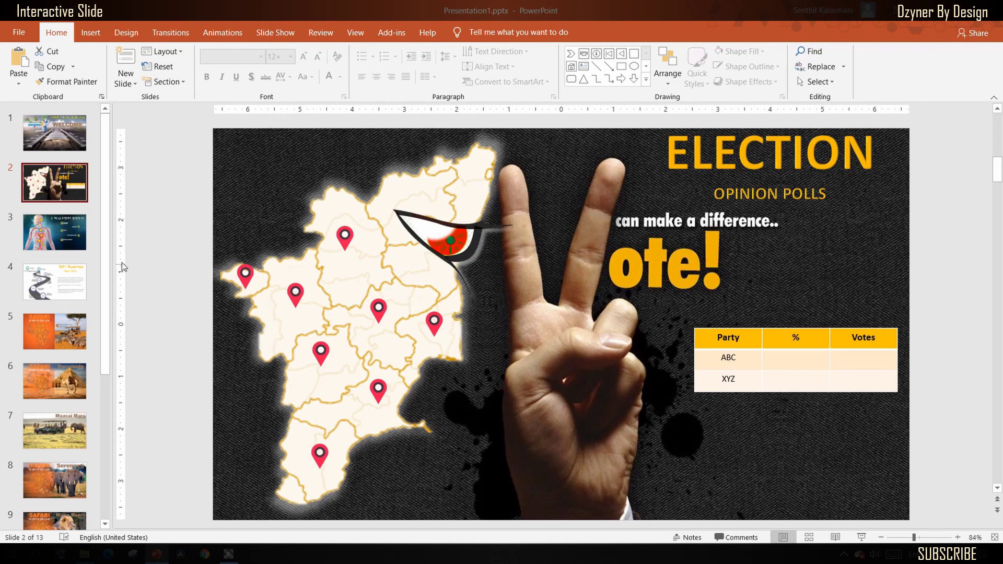
left_click(58, 239)
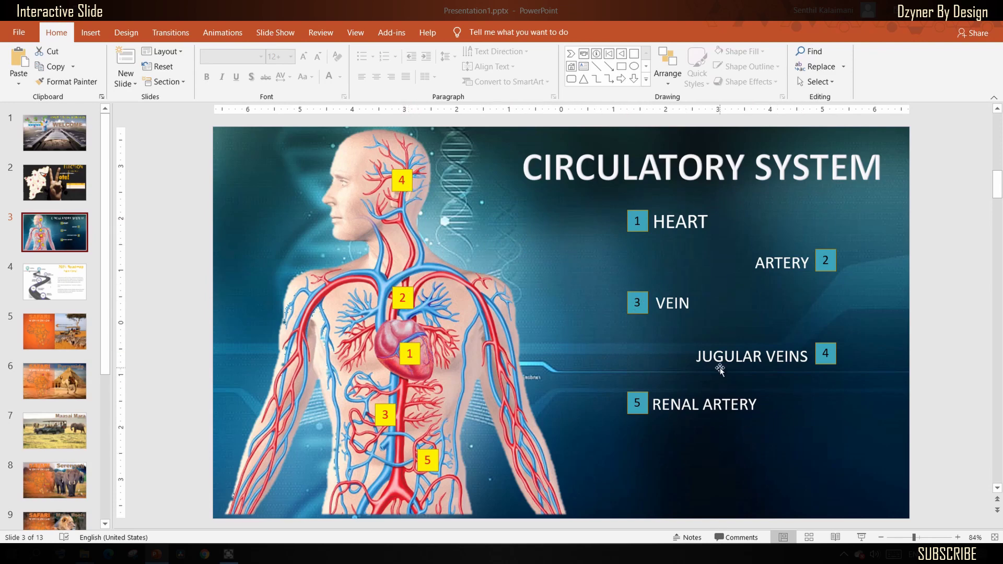
left_click(65, 280)
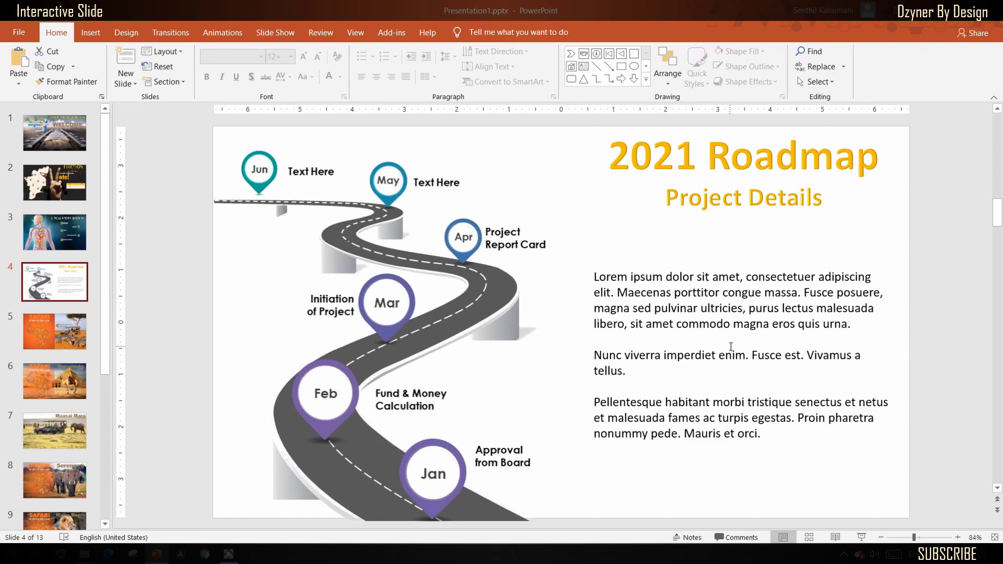
key("Up")
key("Up")
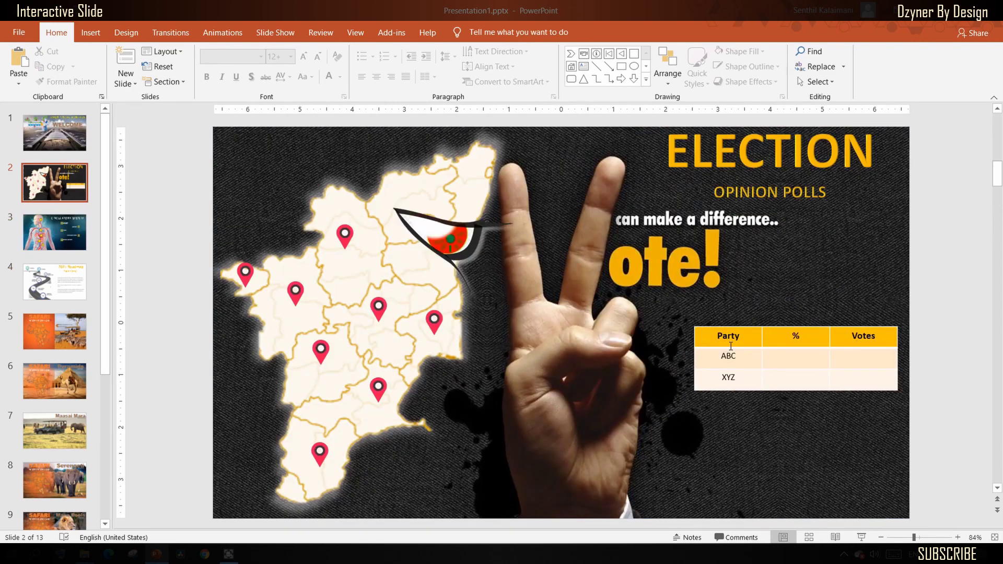
scroll(731, 346, "up", 1)
scroll(731, 346, "up", 2)
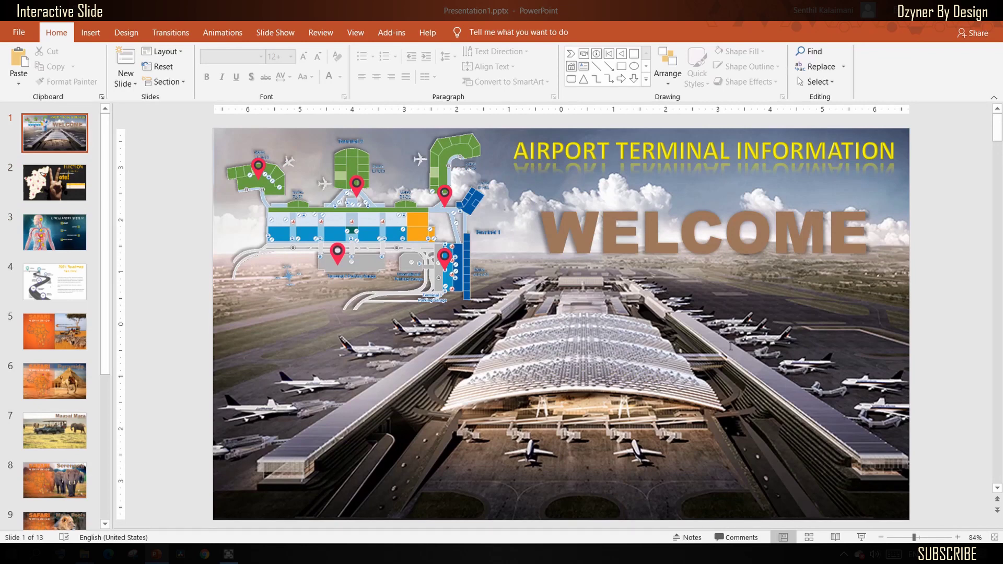
scroll(730, 346, "down", 2)
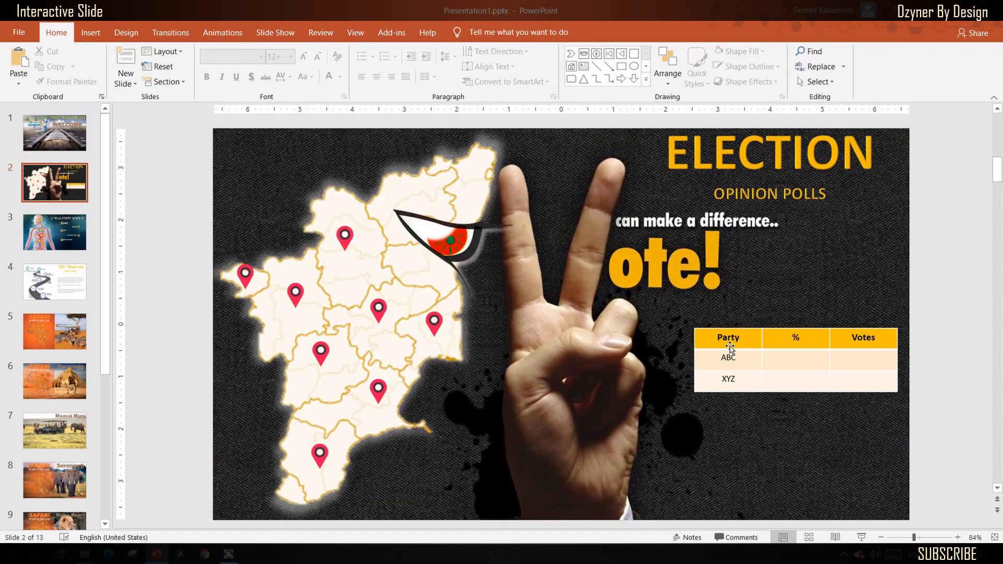
scroll(731, 346, "down", 1)
scroll(731, 346, "down", 2)
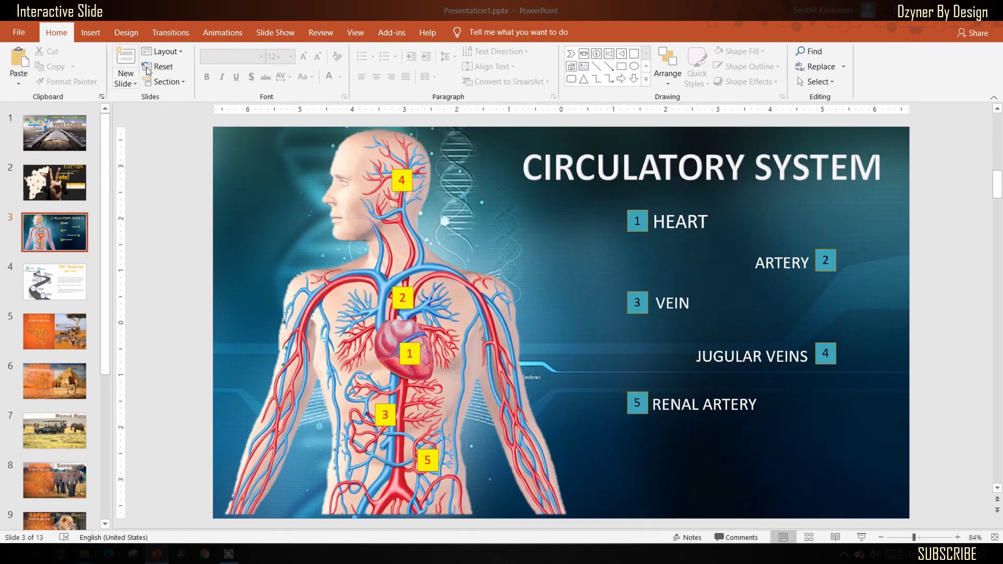
Add a Back action button at the bottom right, linked to Previous Slide with no sound.
left_click(647, 80)
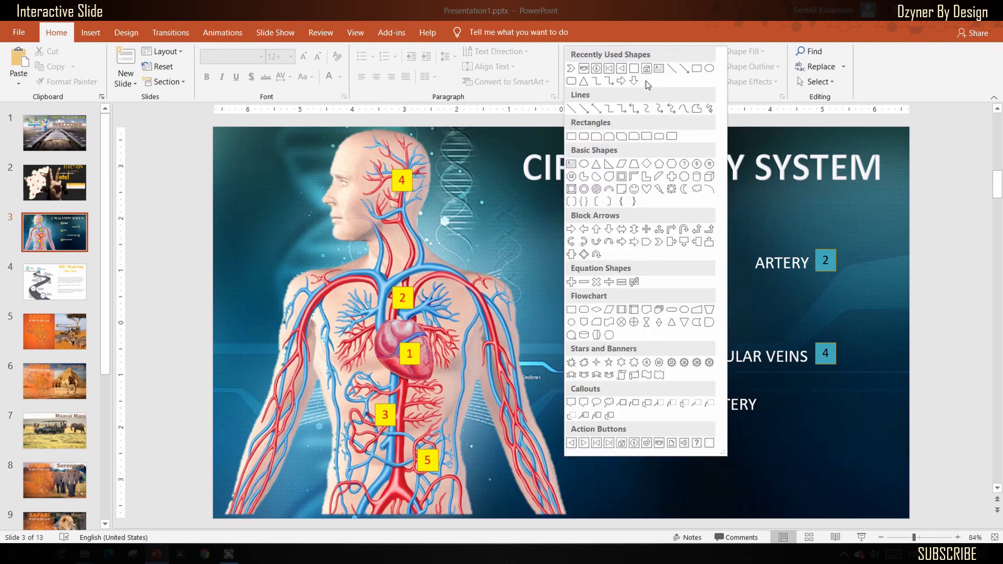
left_click(585, 444)
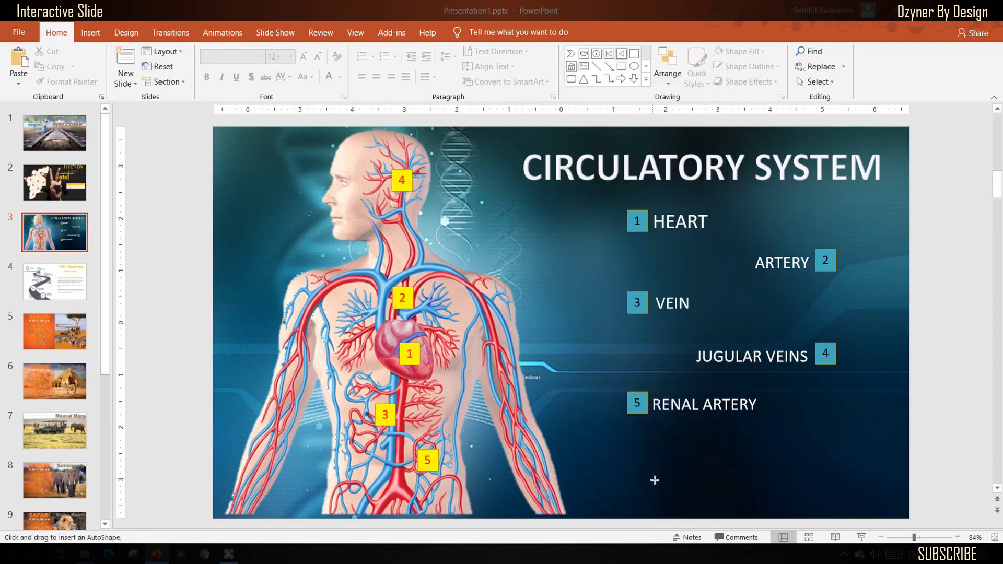
left_click(607, 450)
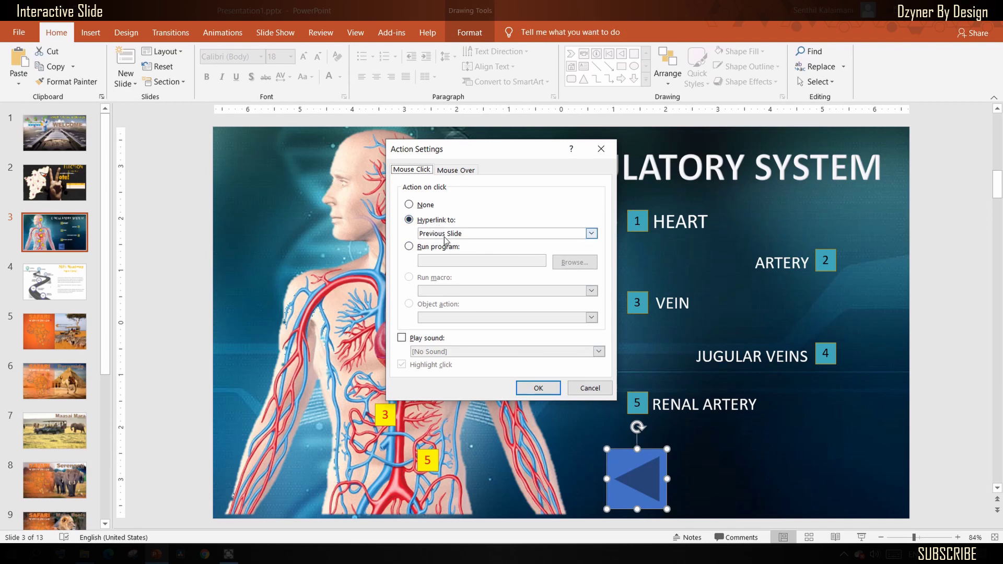
left_click(427, 340)
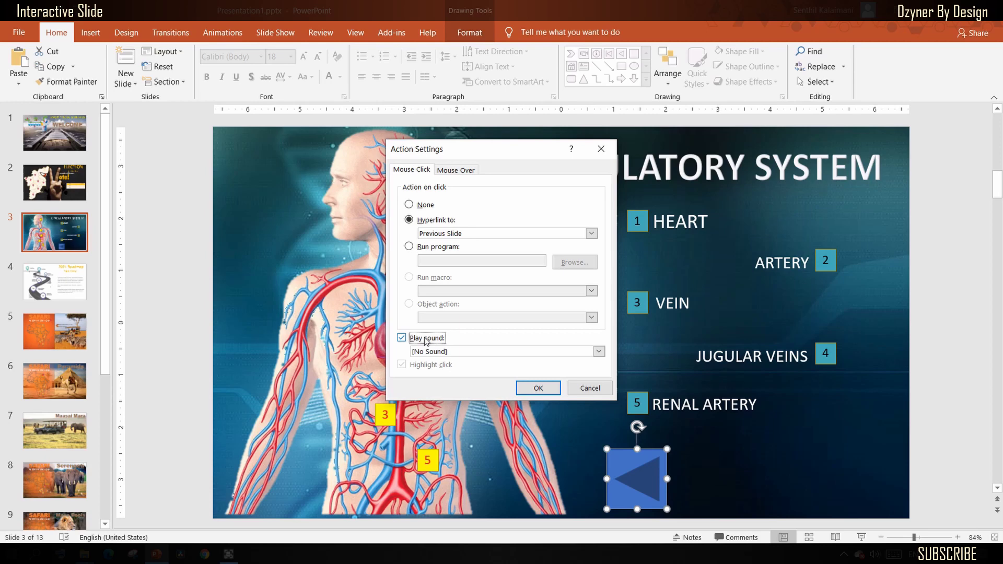
left_click(598, 351)
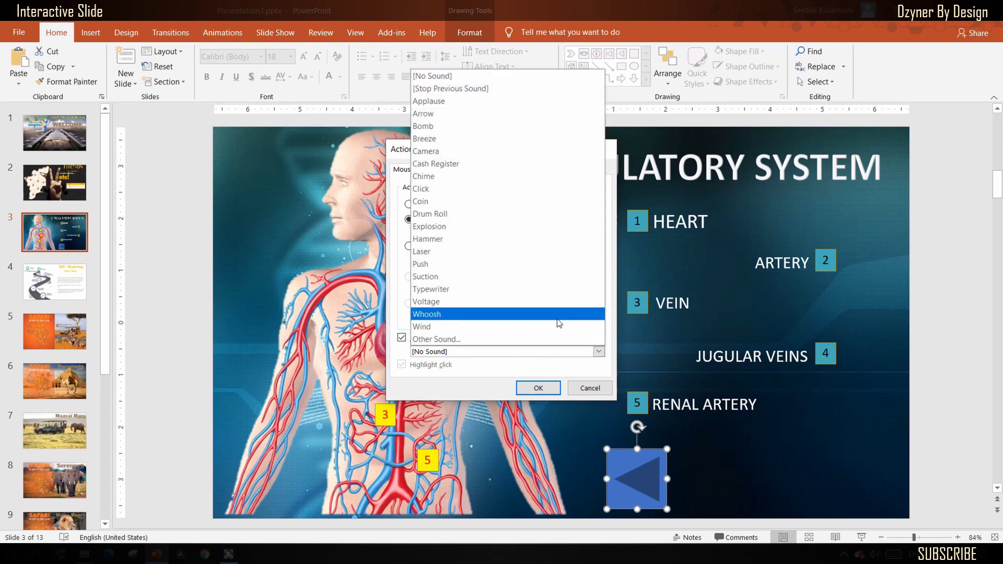
left_click(514, 77)
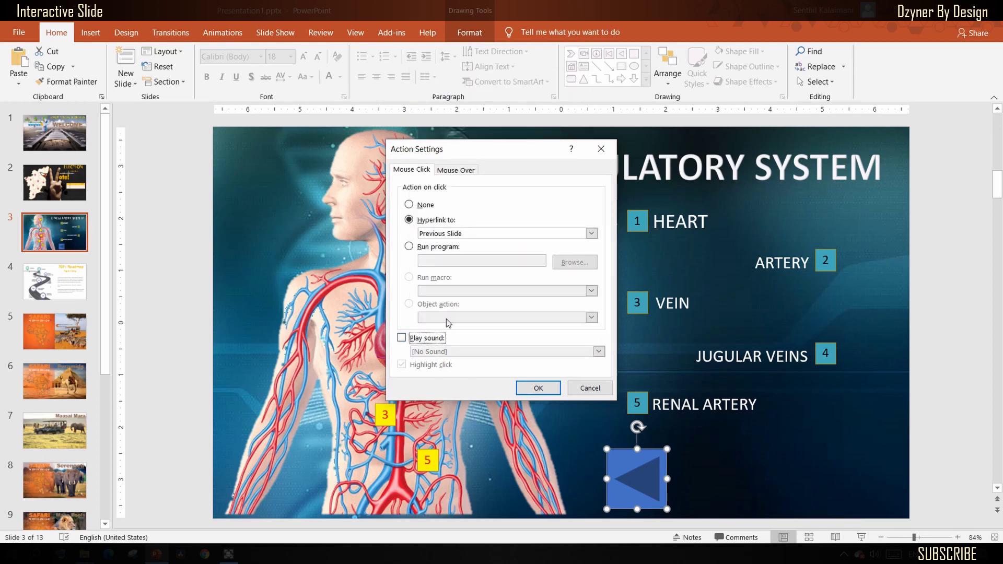
left_click(538, 388)
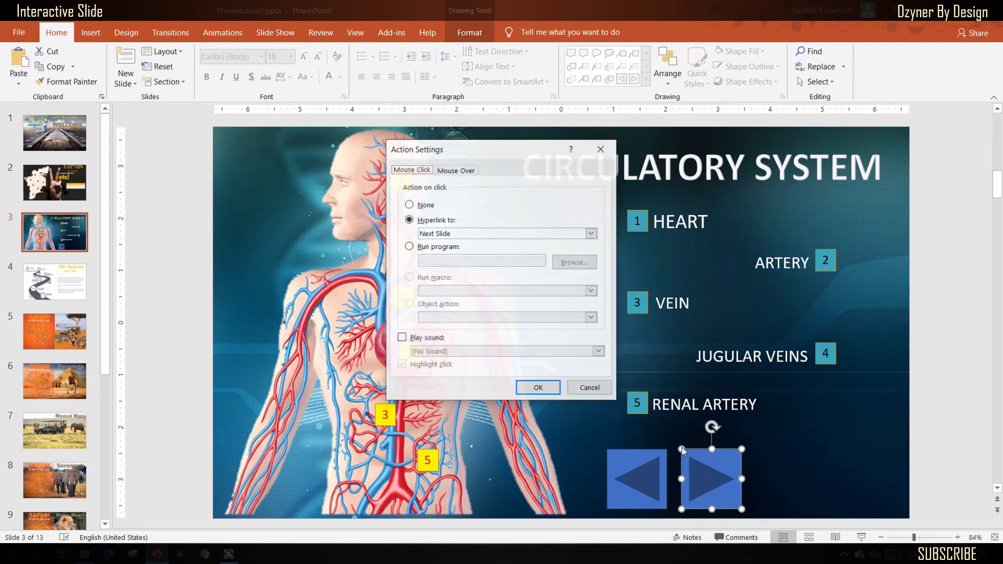
Confirm the Forward button's Next Slide link and add First and Last slide action buttons.
left_click(538, 387)
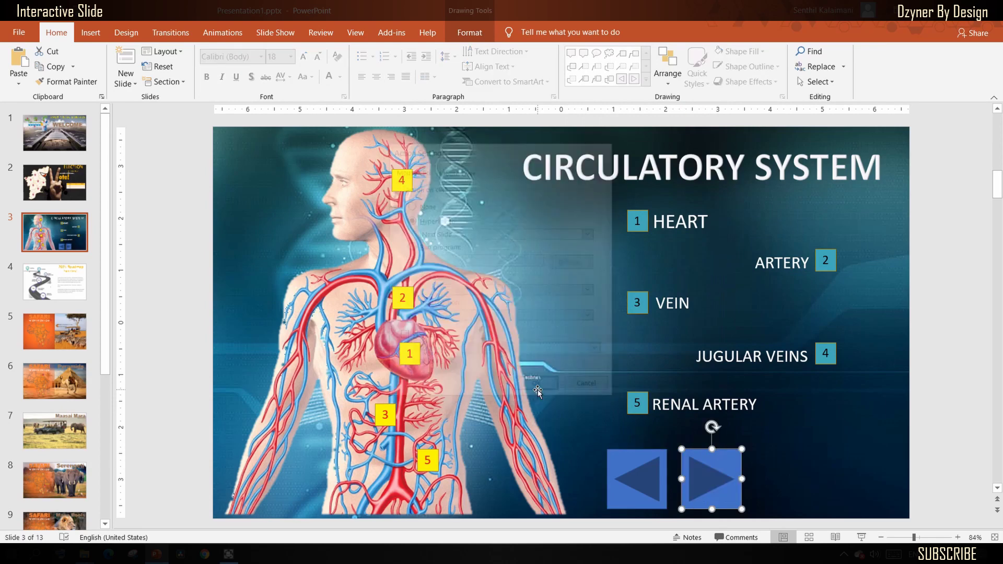
left_click(647, 78)
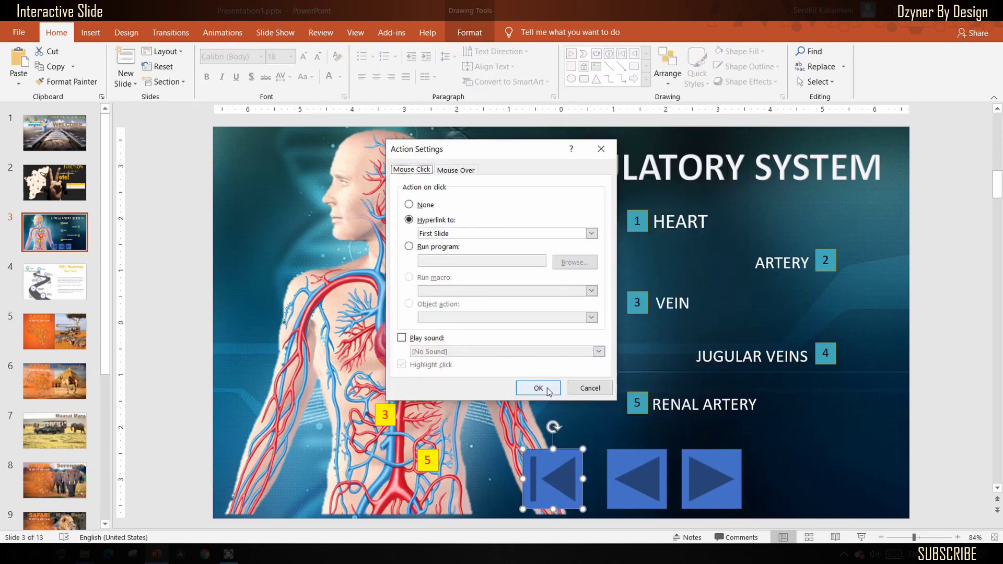
left_click(541, 388)
left_click(646, 78)
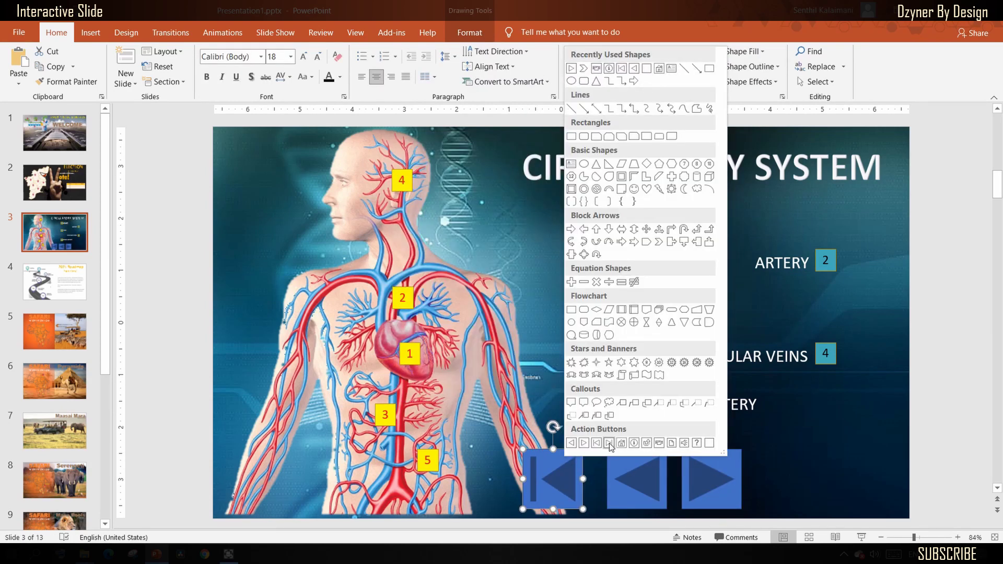
left_click(609, 443)
left_click(749, 449)
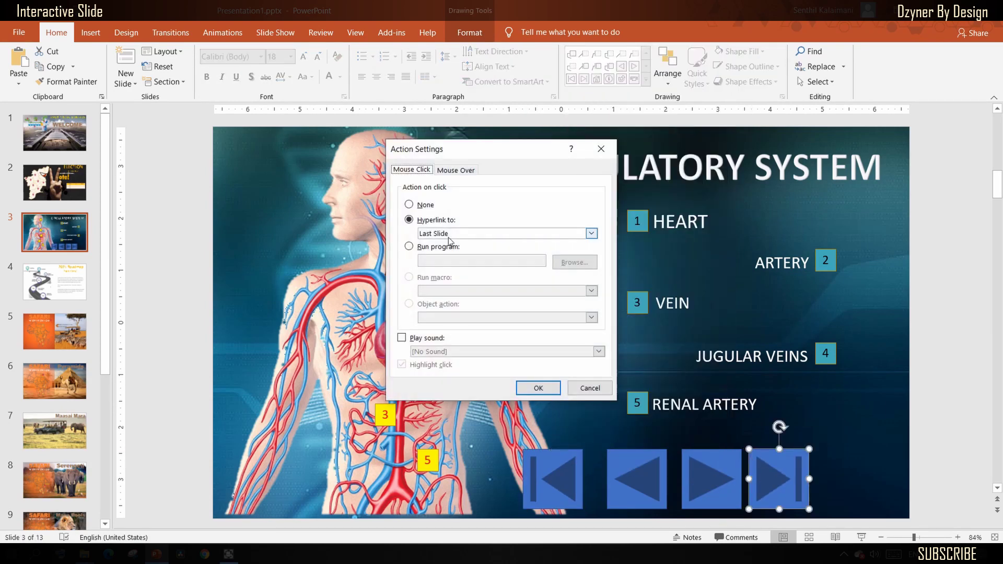
left_click(538, 388)
Add a Home action button at the slide's top left.
left_click(647, 78)
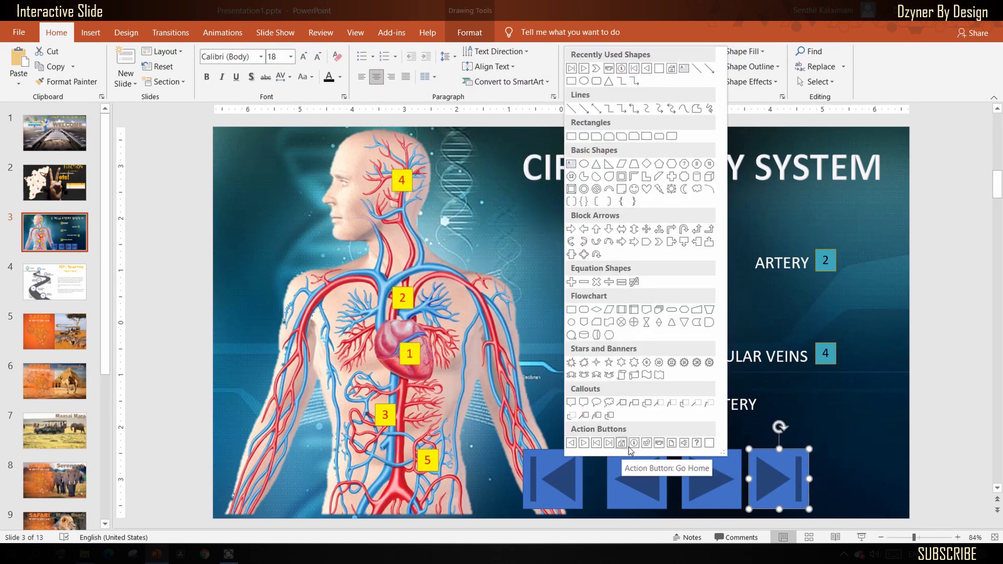
left_click(684, 443)
left_click(220, 134)
left_click(538, 388)
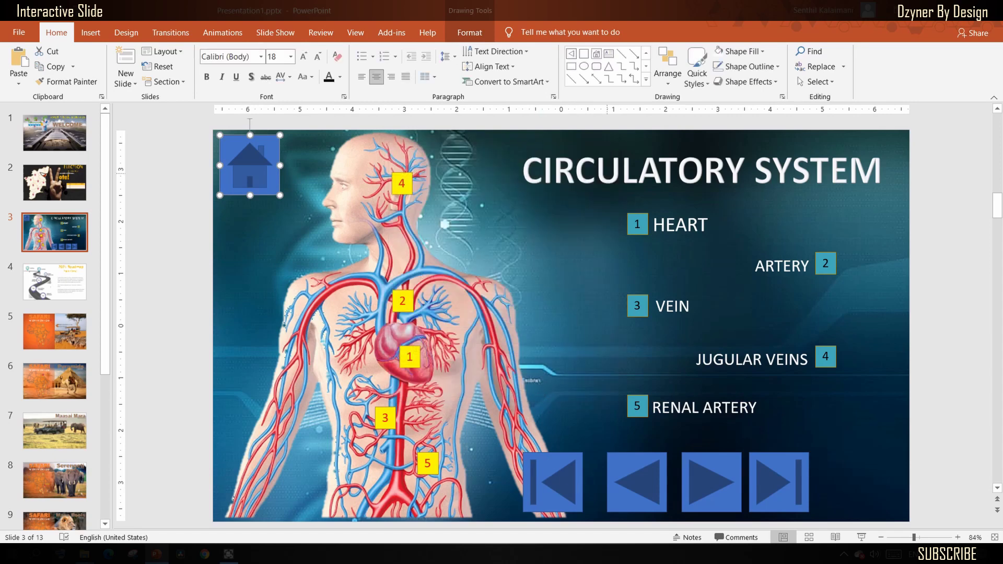
Insert a blank custom action button at the slide's bottom right.
left_click(646, 81)
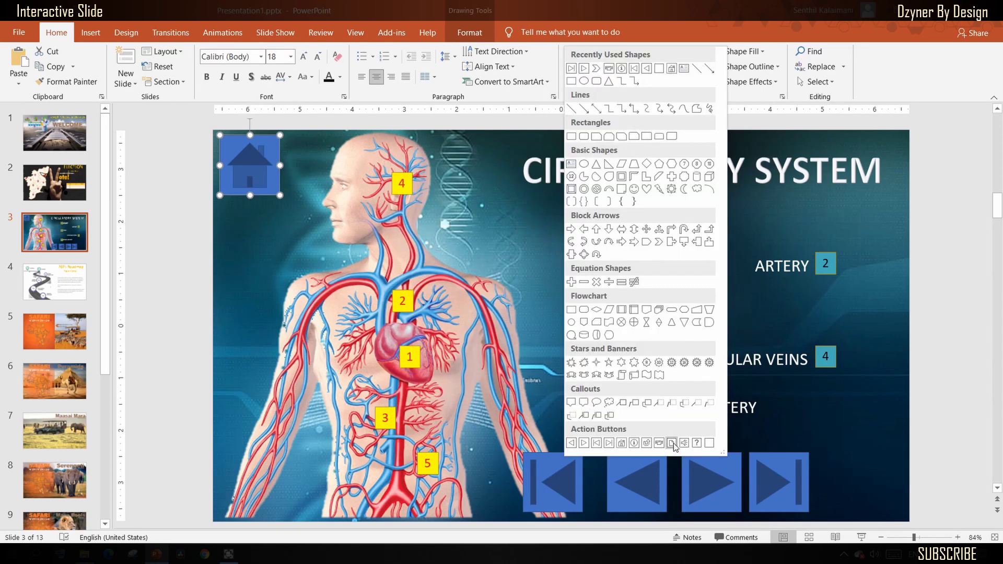
left_click(709, 444)
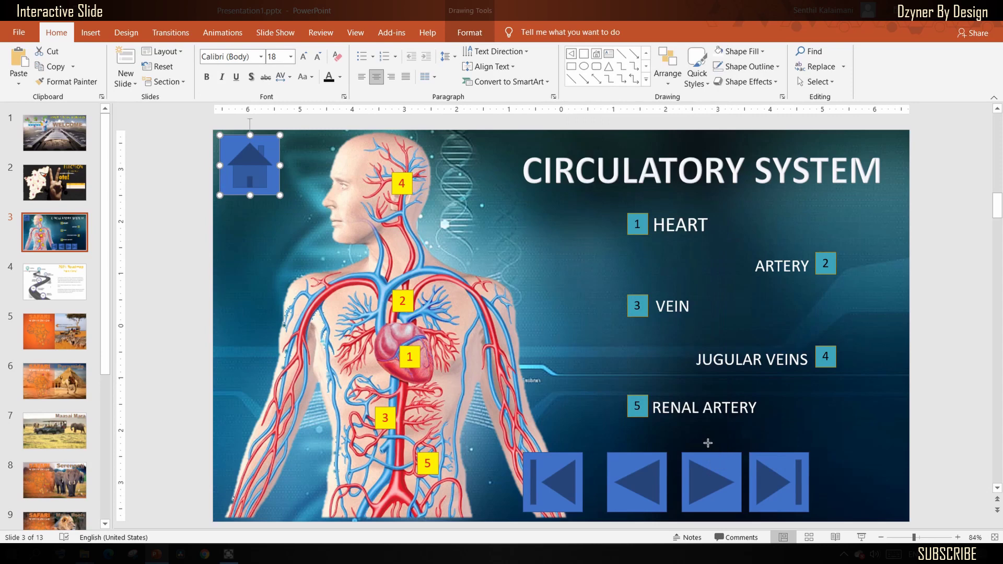
left_click(831, 451)
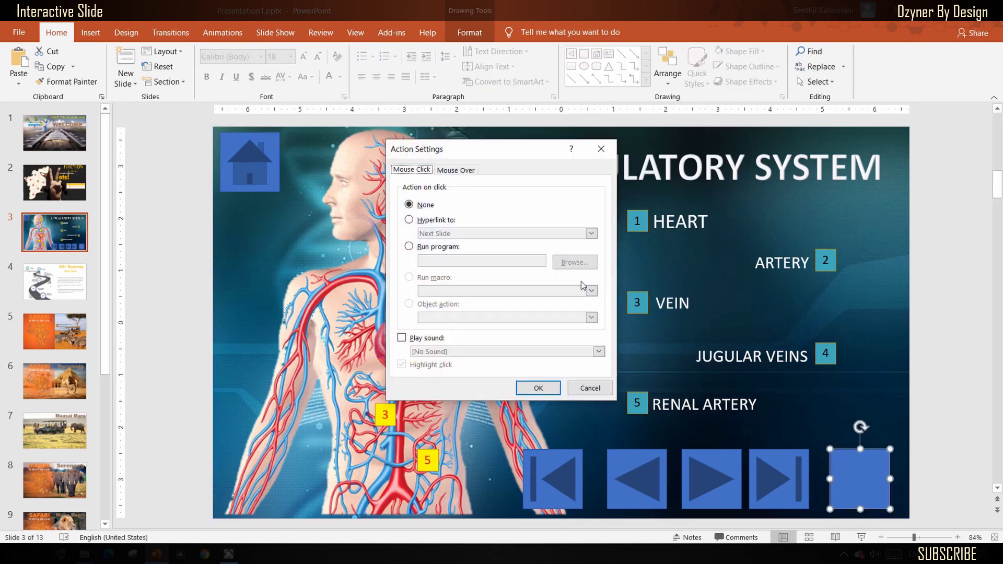
Hyperlink the custom button to Slide 4, the 2021 Roadmap.
left_click(433, 219)
left_click(533, 234)
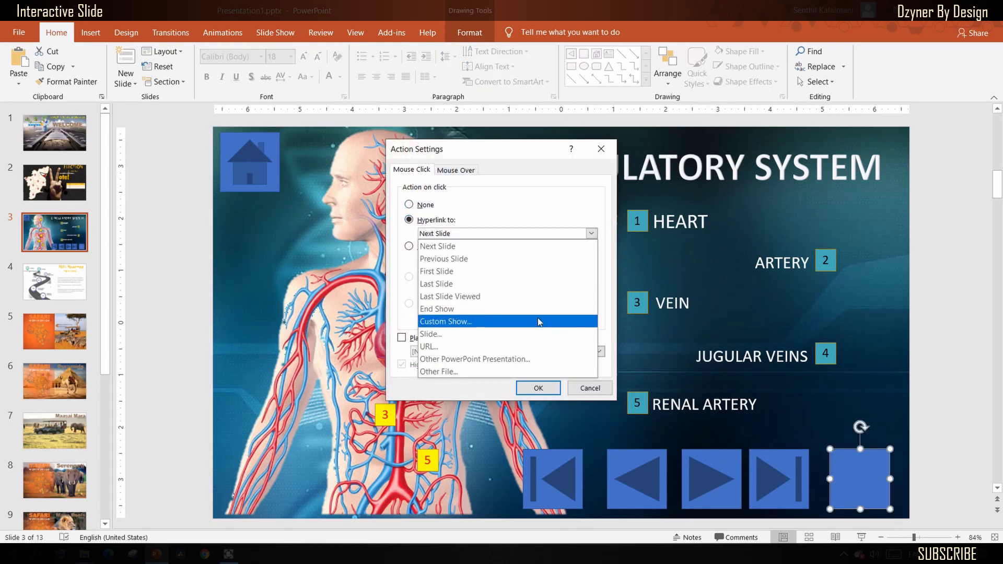
left_click(543, 321)
left_click(544, 331)
left_click(594, 235)
left_click(539, 334)
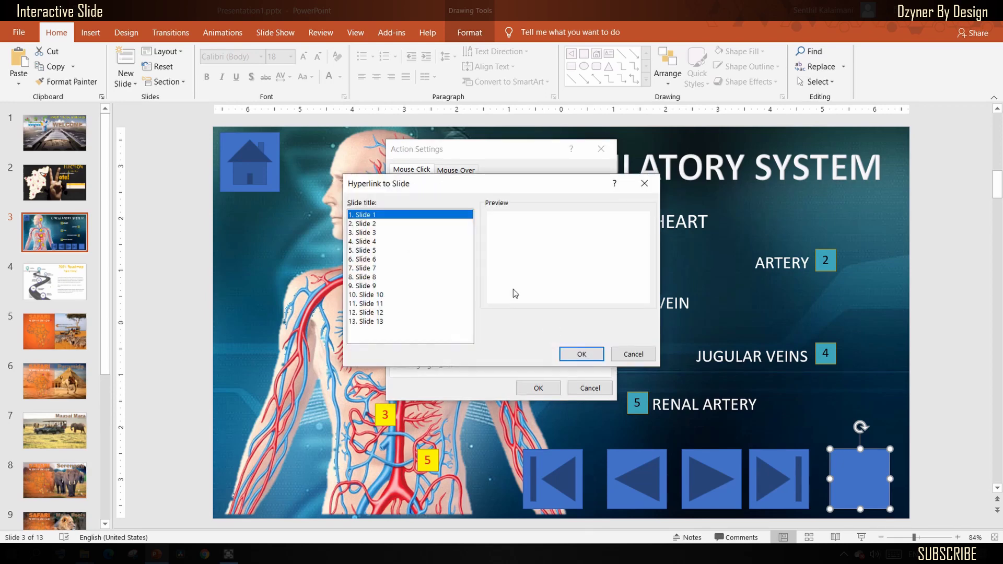
left_click(375, 269)
left_click(373, 243)
left_click(580, 355)
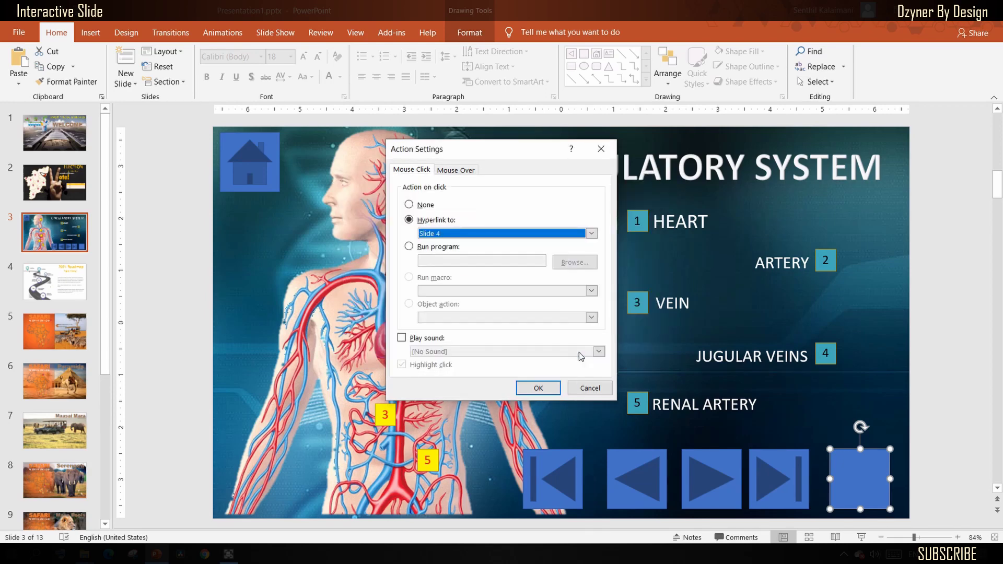
left_click(546, 390)
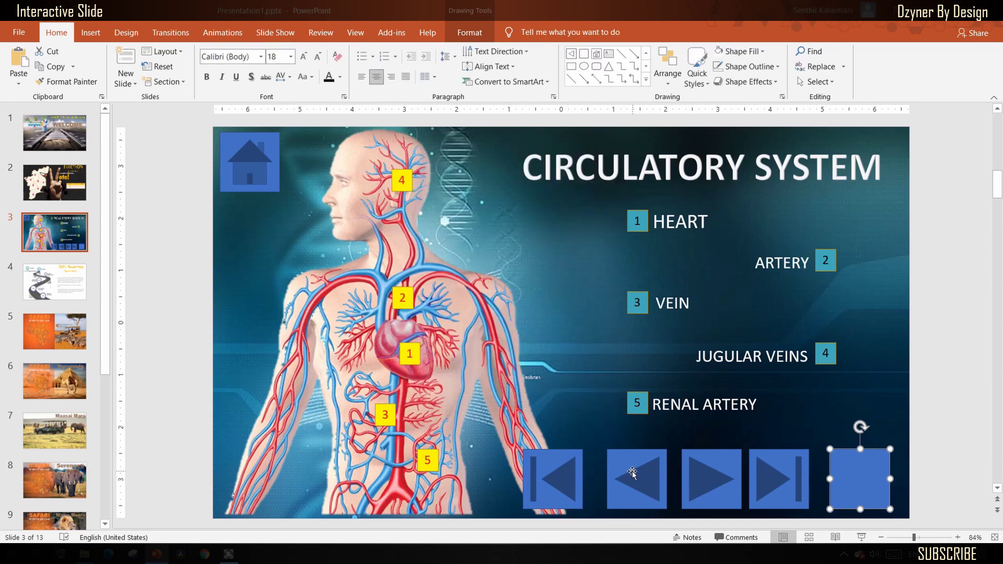
Shrink the five navigation buttons to small icons, setting a fill colour on the first.
left_click(553, 478)
left_click_drag(582, 509, 586, 464)
left_click(755, 52)
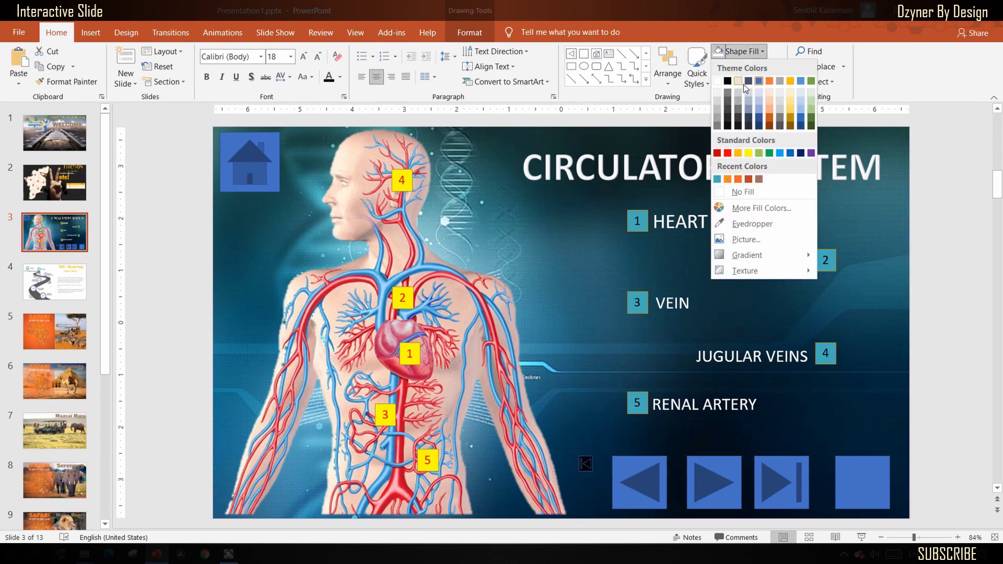
left_click(742, 192)
left_click_drag(667, 509, 627, 471)
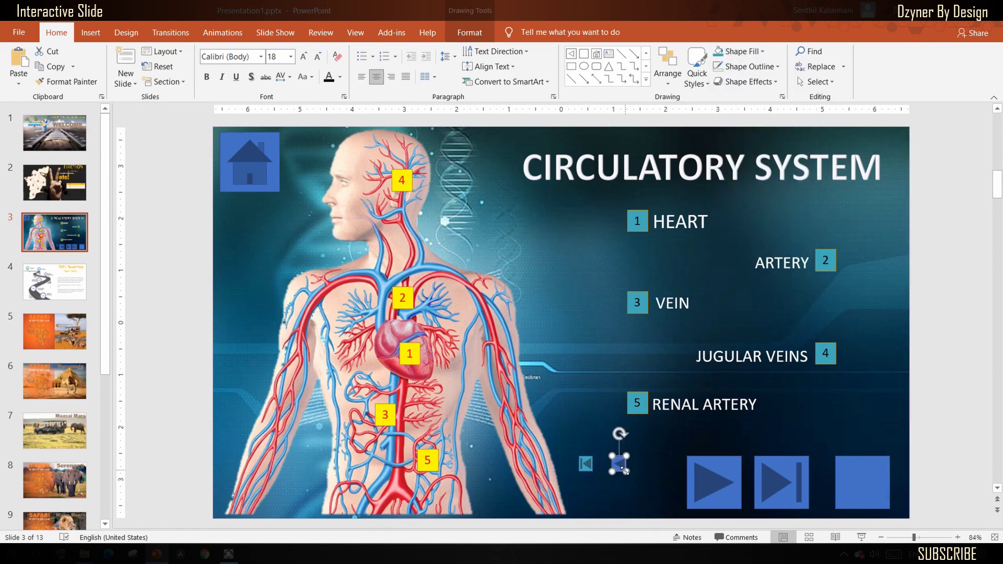
left_click_drag(741, 509, 648, 464)
left_click(782, 482)
left_click_drag(809, 509, 768, 472)
left_click(863, 483)
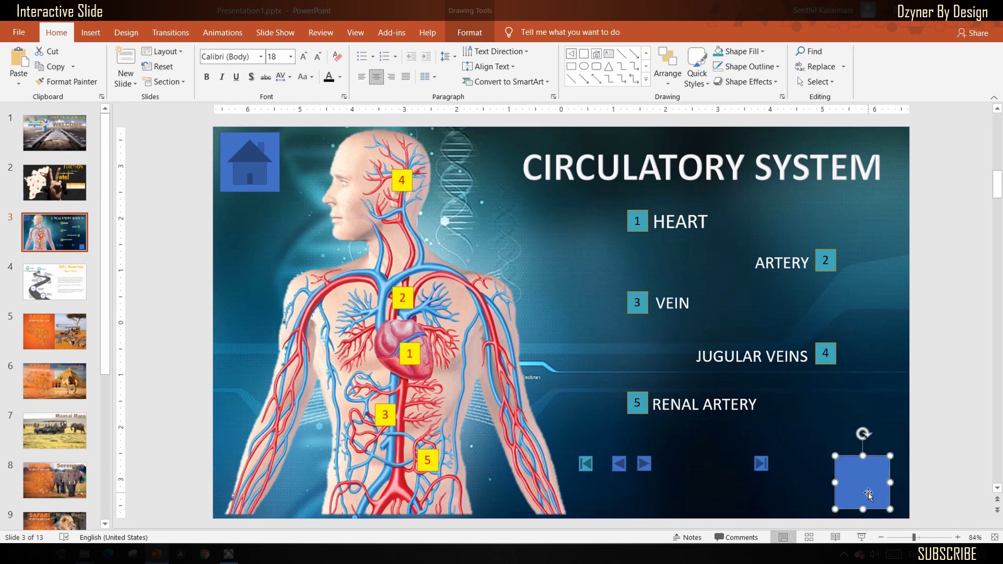
mouse_move(890, 510)
left_mouse_down()
mouse_move(850, 472)
mouse_move(896, 498)
left_mouse_up()
Gather the small buttons in the bottom-right corner, top-aligned and distributed horizontally.
left_click_drag(761, 464, 876, 498)
left_click_drag(644, 464, 855, 499)
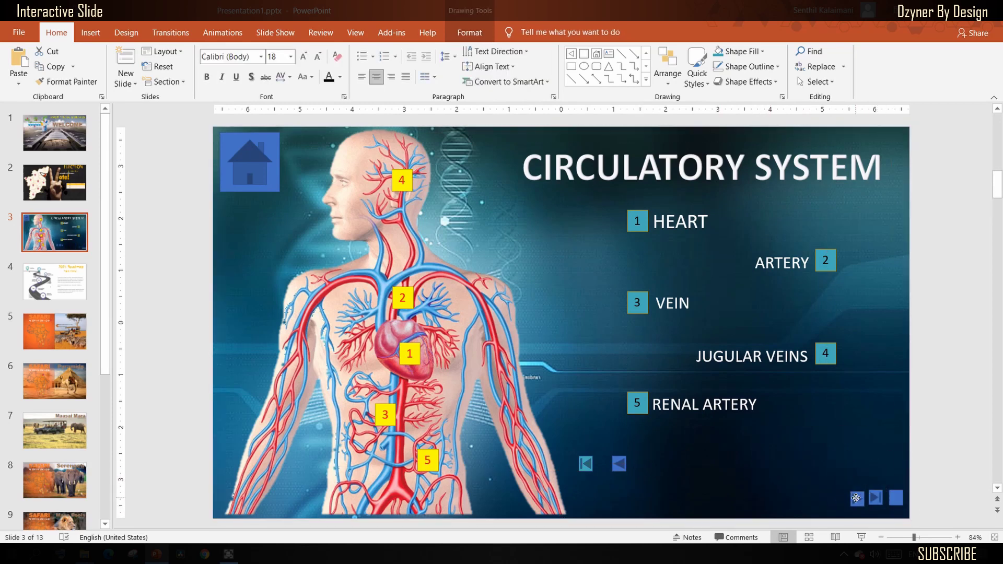
left_click_drag(620, 464, 838, 499)
left_click_drag(585, 464, 820, 499)
left_click(838, 499, "shift")
left_click(855, 499, "shift")
left_click(875, 498, "shift")
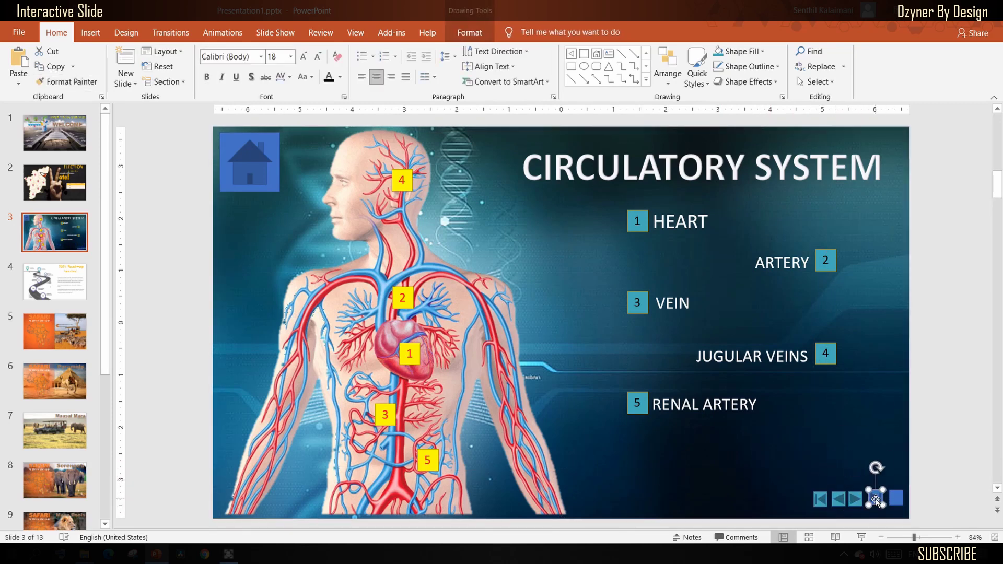
left_click(896, 498, "shift")
left_click(668, 68)
mouse_move(696, 257)
left_click(805, 355)
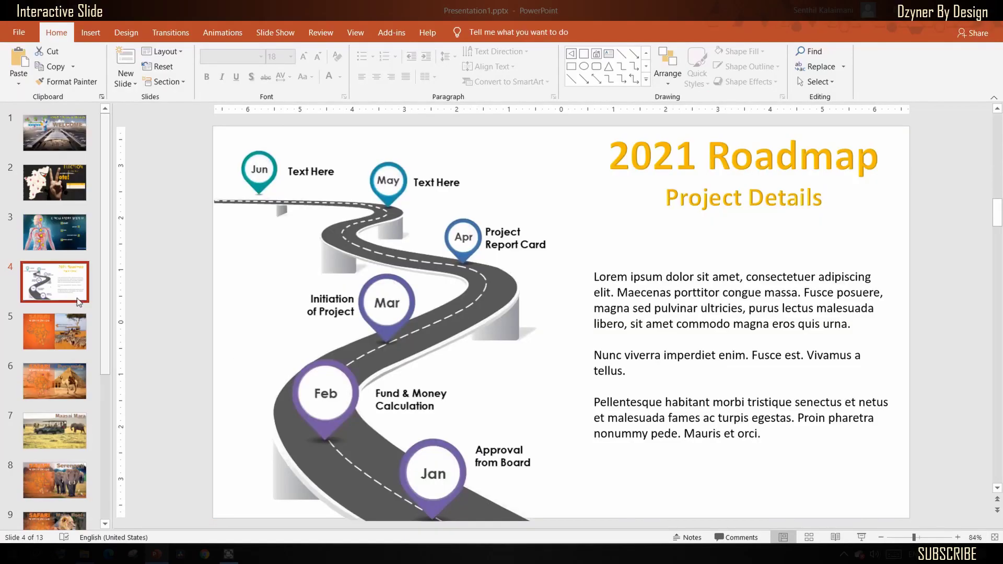
Open the Safari kiosk slide, then view the Pyramids, Maasai Mara, Serengeti and Mana Pools slides.
left_click(30, 338)
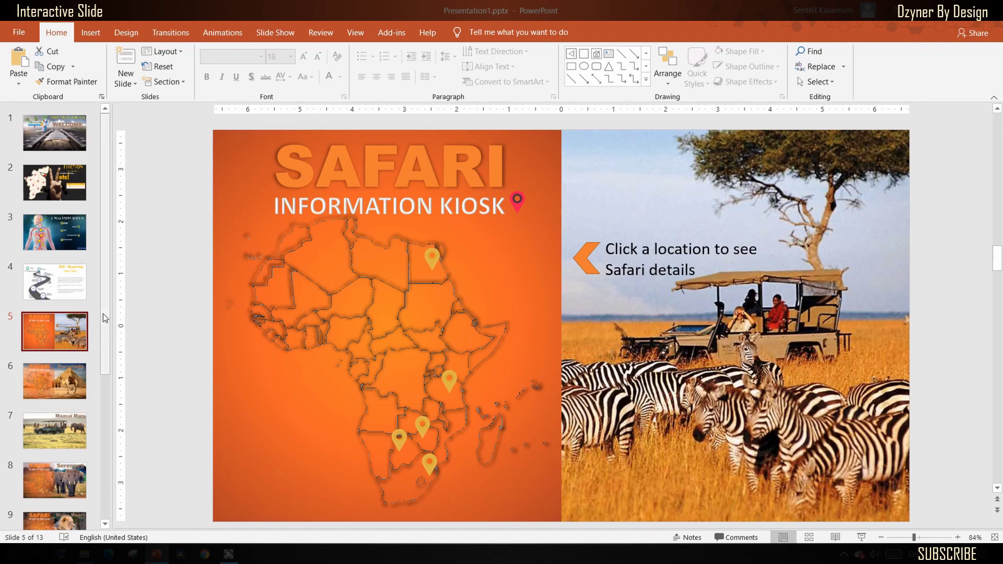
scroll(83, 313, "down", 2)
left_click(48, 293)
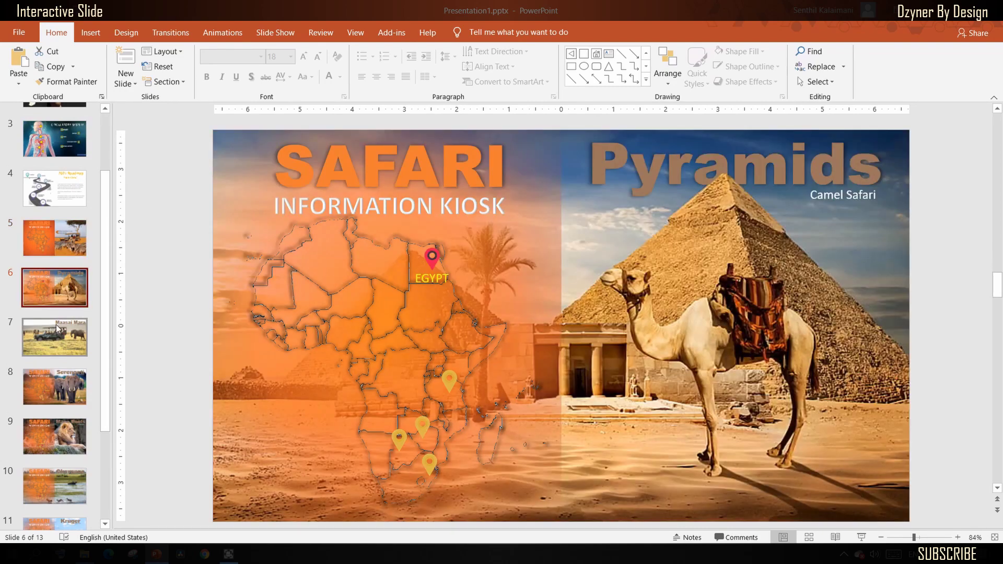
left_click(55, 344)
left_click(55, 388)
left_click(61, 432)
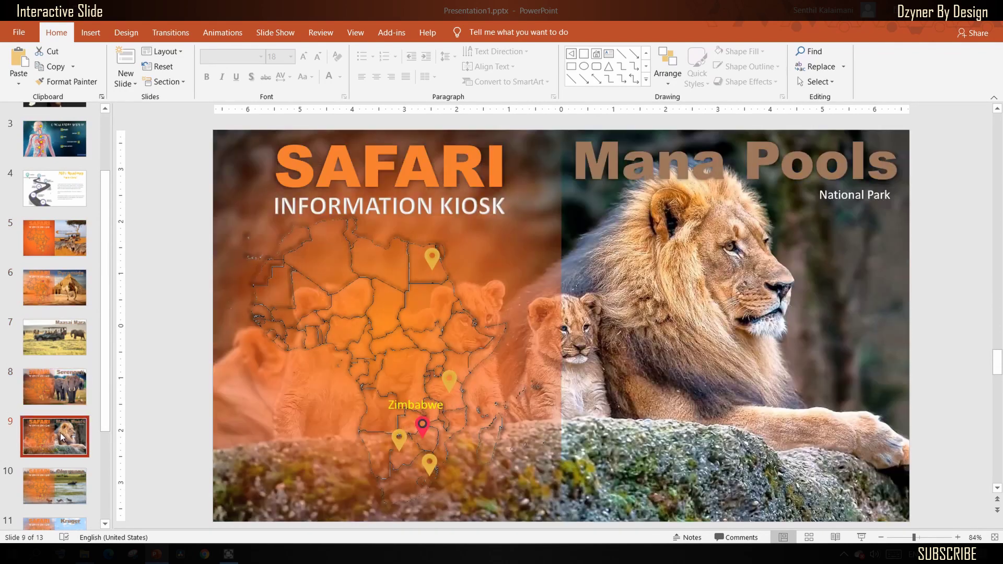
View the Okavango and both Kruger slides, then return to the Safari Information Kiosk slide.
scroll(57, 434, "down", 1)
left_click(58, 434)
scroll(60, 431, "down", 1)
left_click(60, 432)
scroll(61, 431, "down", 1)
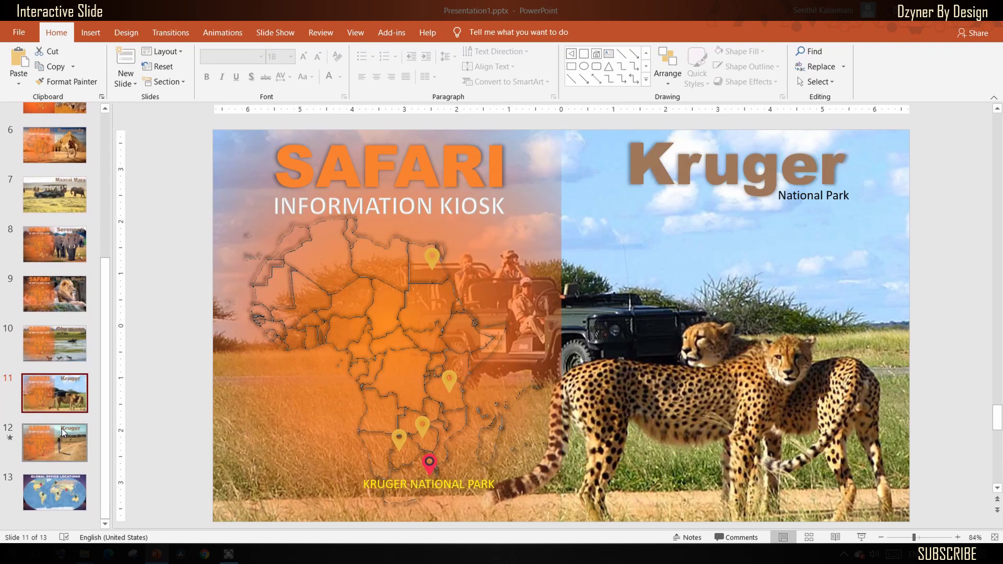
left_click(59, 434)
scroll(62, 413, "up", 2)
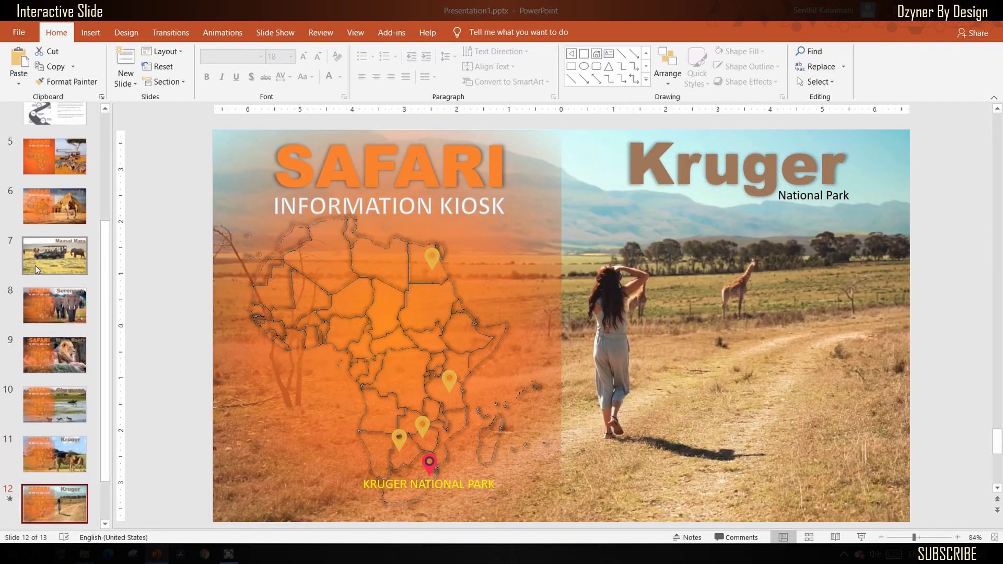
left_click(55, 152)
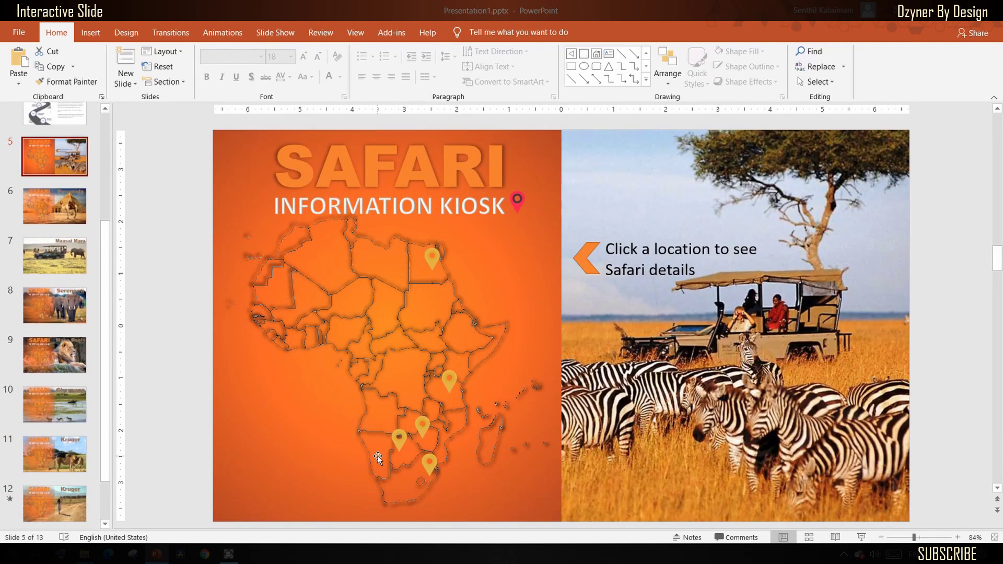
Duplicate the red title pin and place the copy over East Africa on the map.
left_click(517, 203)
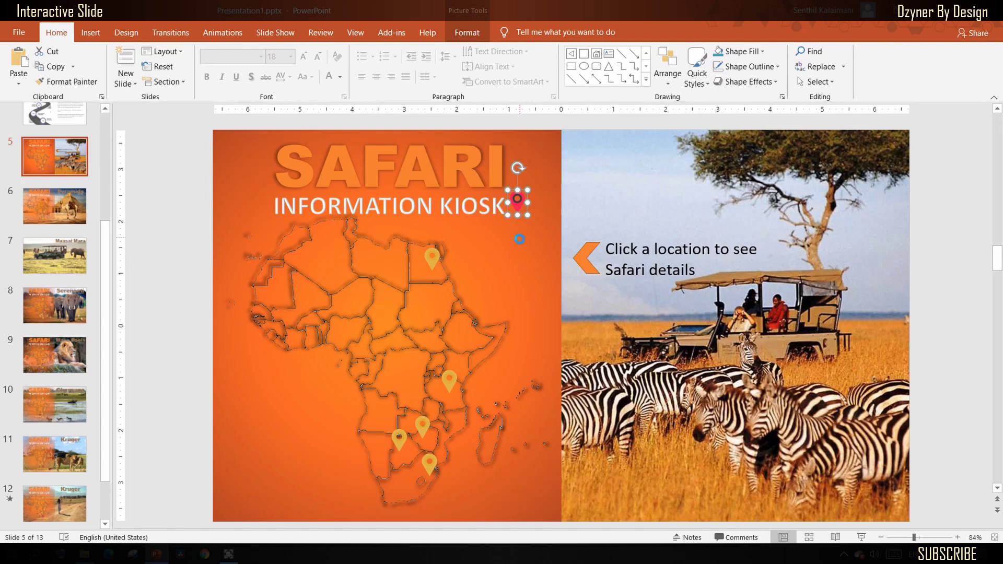
key("ctrl+c")
key("ctrl+v")
left_click_drag(521, 206, 449, 352)
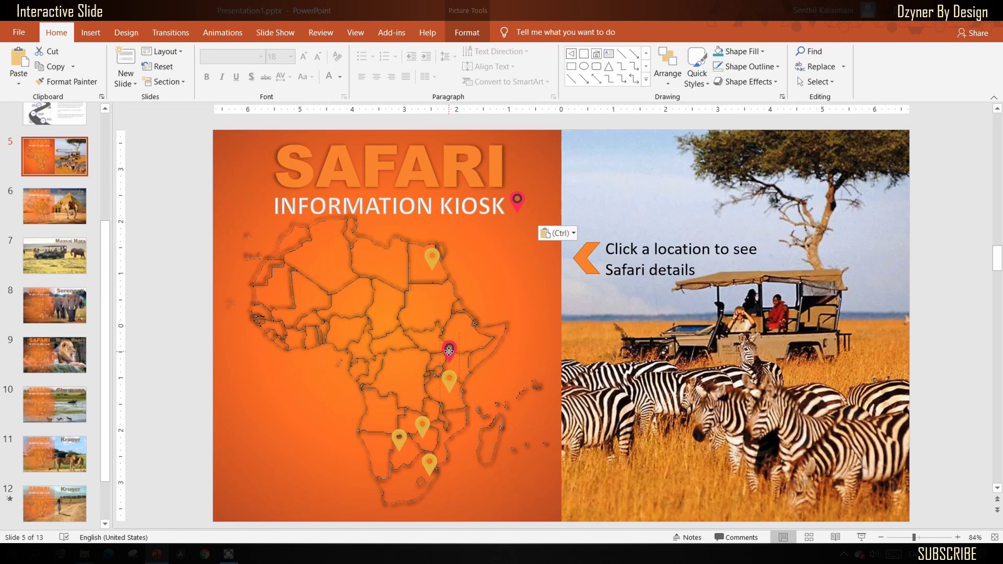
left_click_drag(448, 351, 450, 354)
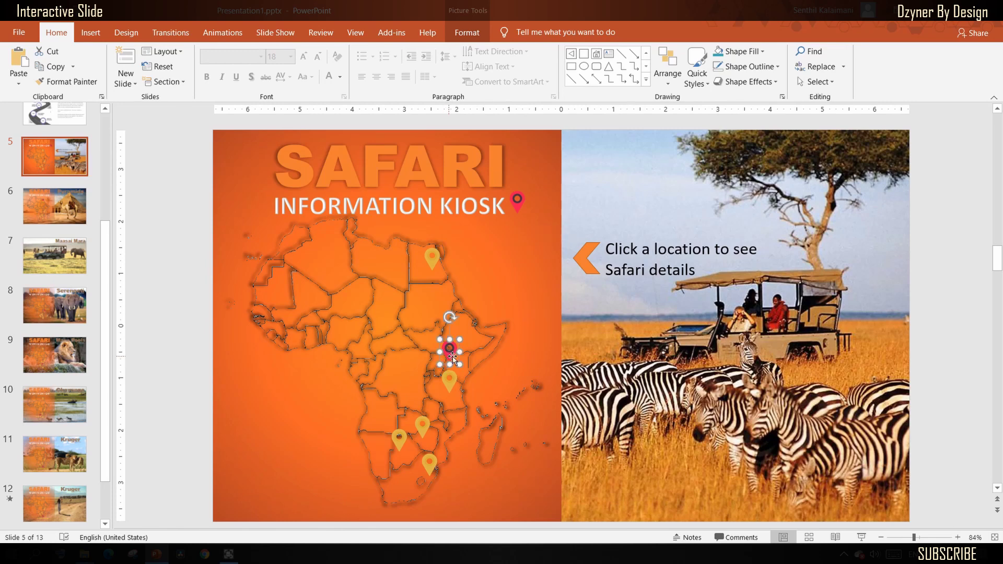
Recolour the new East Africa pin gold.
left_click(463, 34)
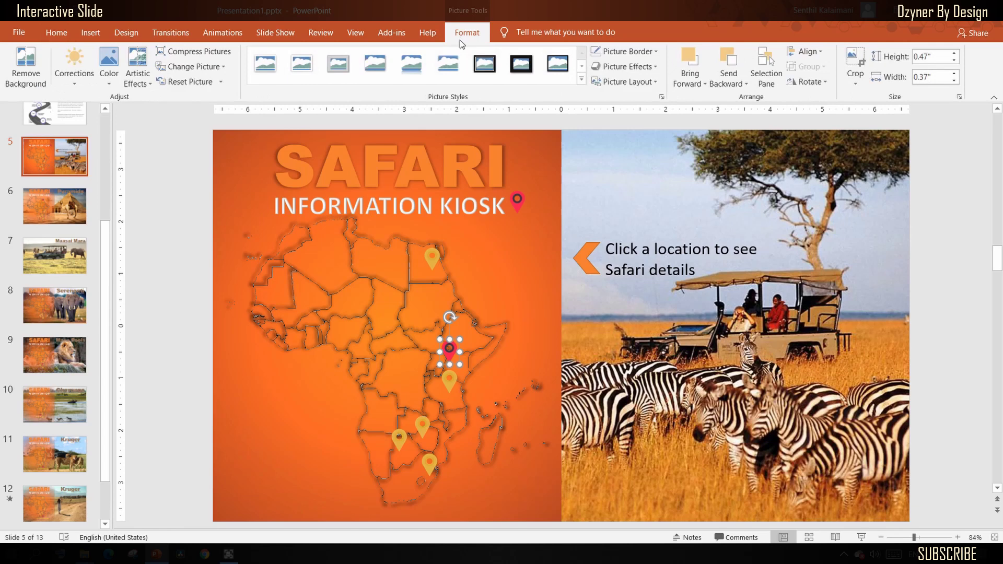
left_click(109, 65)
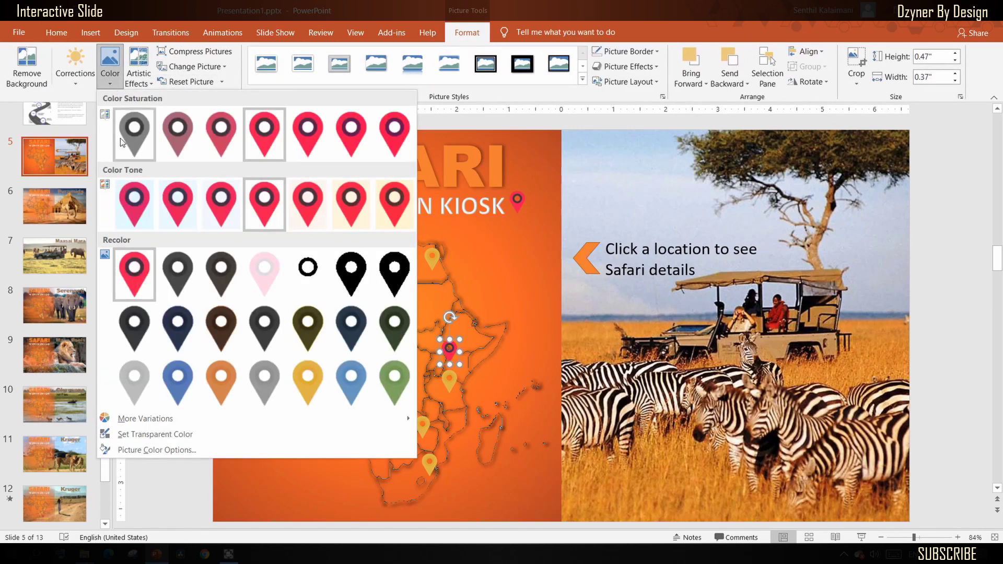
left_click(308, 388)
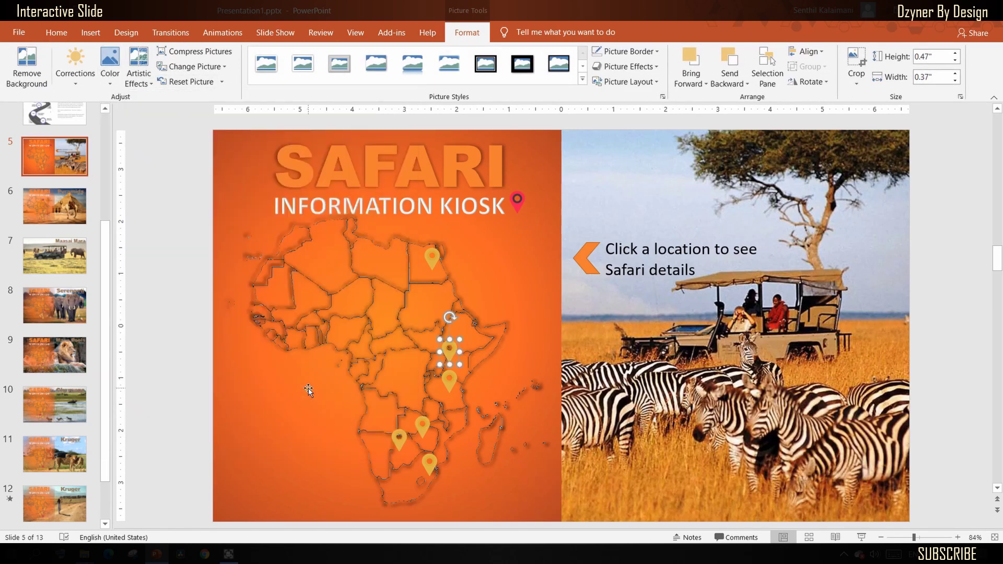
Hyperlink the East Africa pin to slide 7 with a 'Maasai Mara' ScreenTip.
left_click(451, 352)
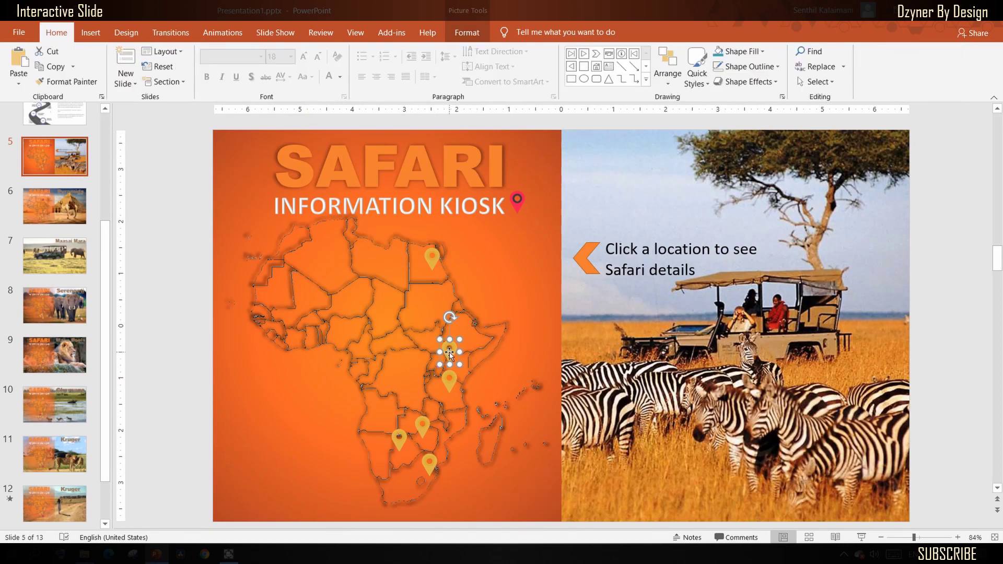
right_click(450, 353)
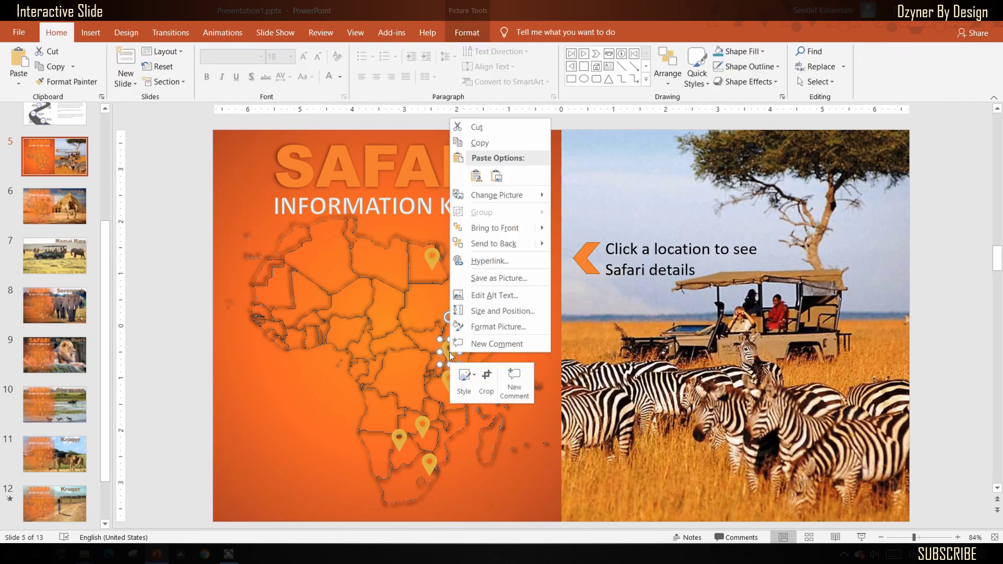
left_click(475, 261)
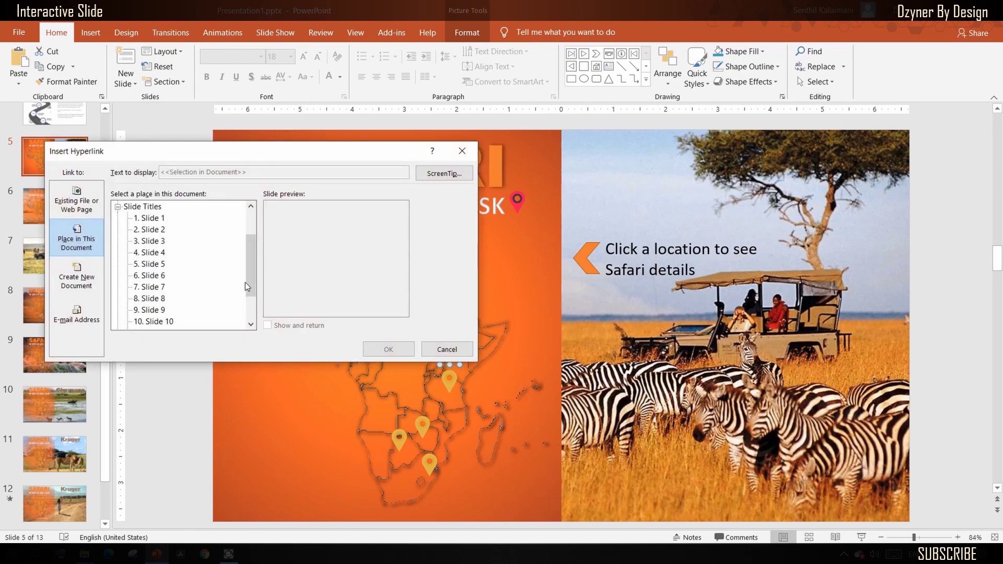
left_click(151, 287)
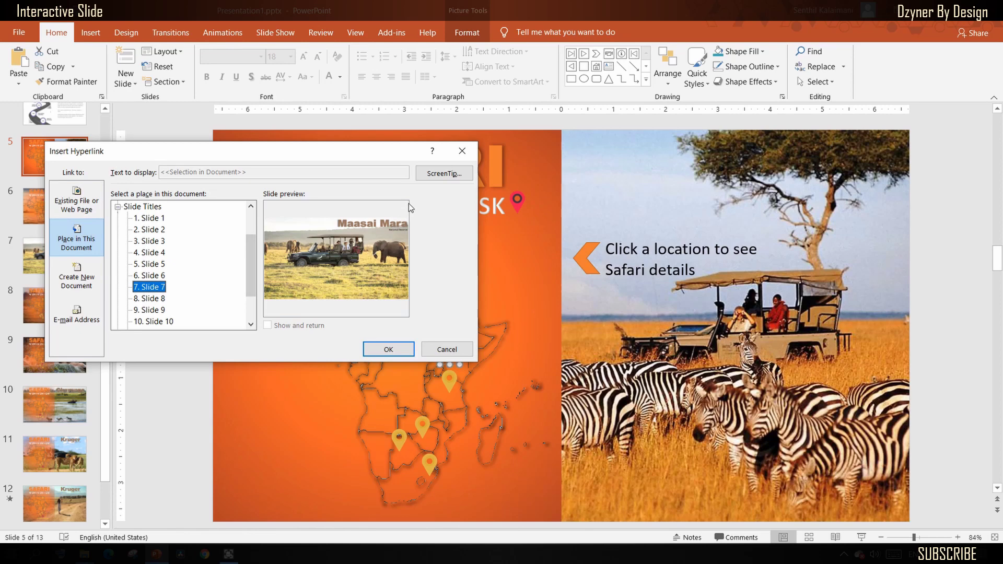
left_click(440, 176)
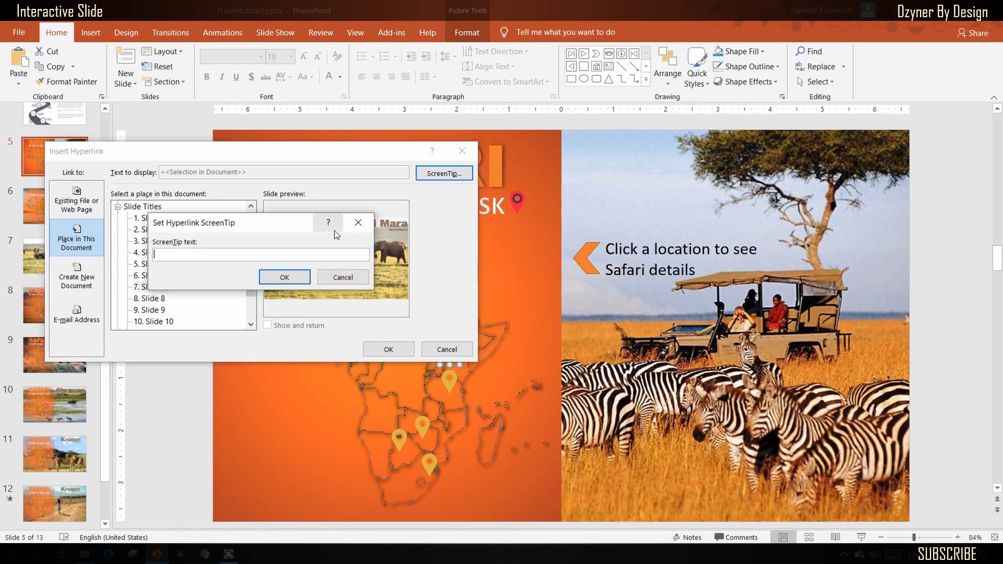
type("Maasai Mara")
left_click(286, 277)
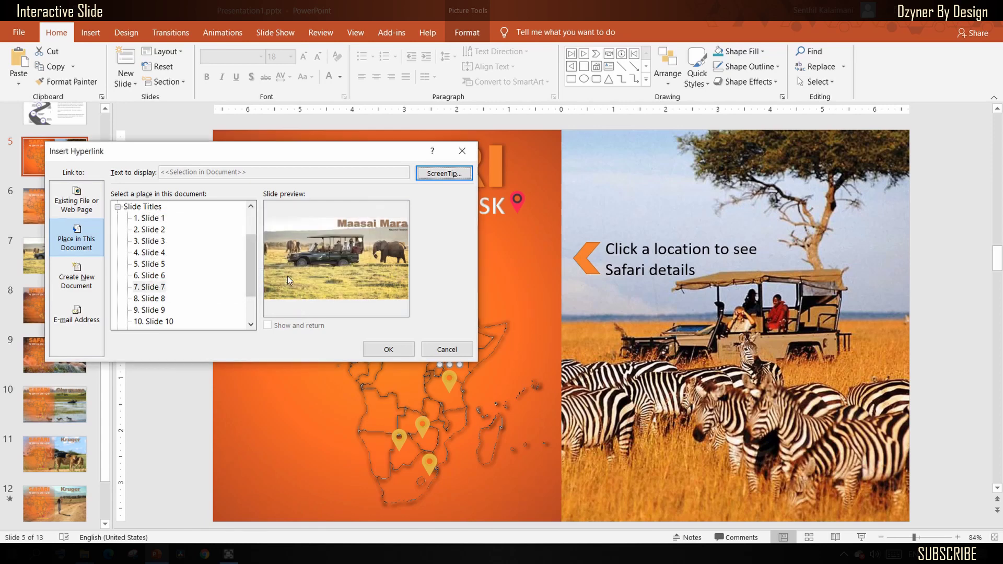
left_click(388, 349)
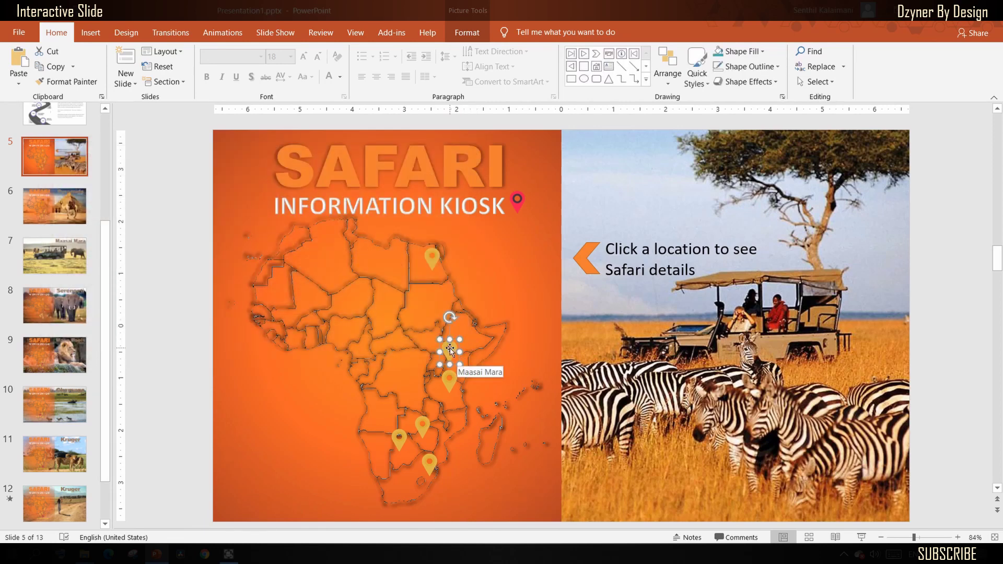
left_click(208, 330)
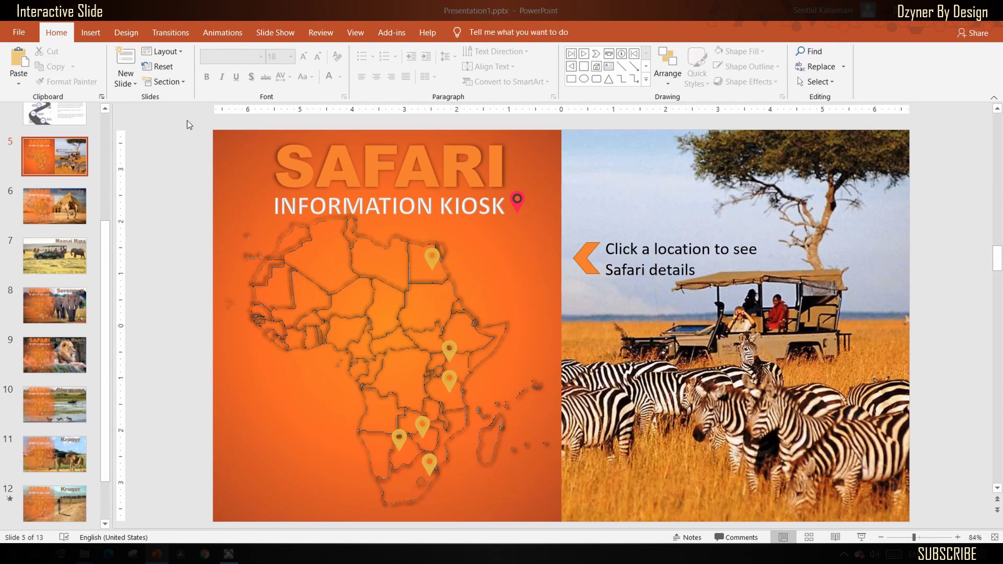
Copy the map, title and pins and paste them onto slide 7, Maasai Mara.
left_click_drag(189, 124, 573, 546)
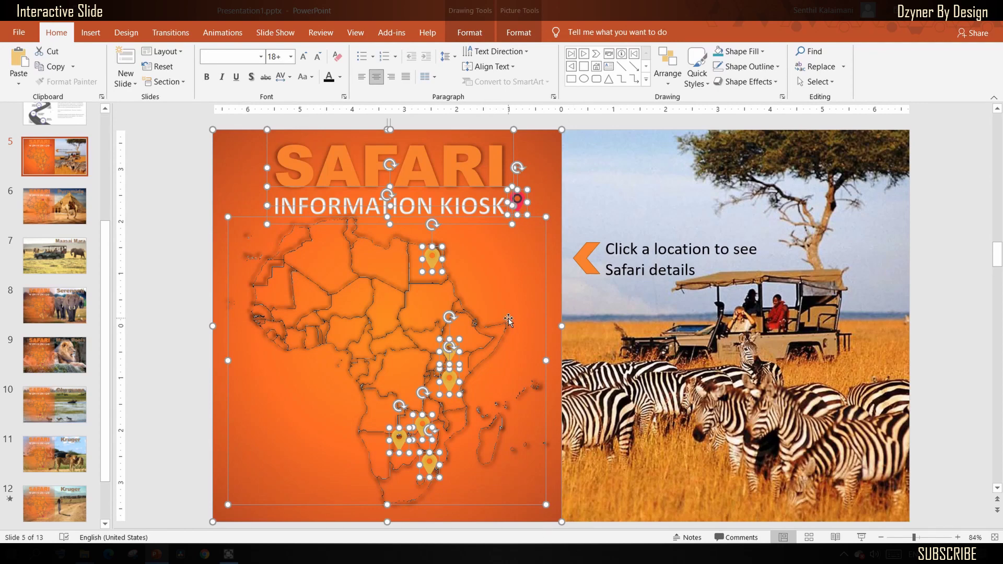
right_click(548, 293)
left_click(587, 320)
left_click(59, 258)
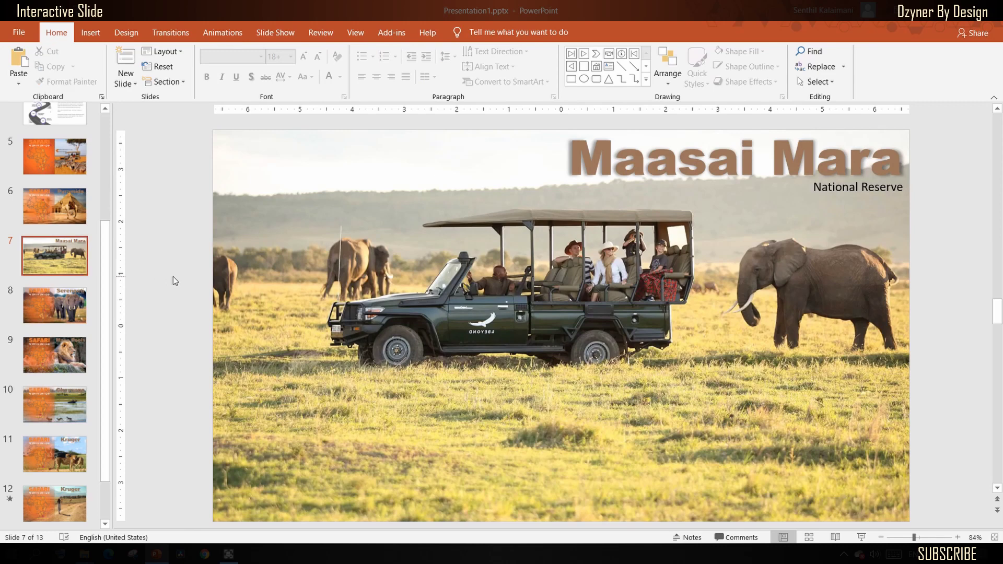
key("ctrl+v")
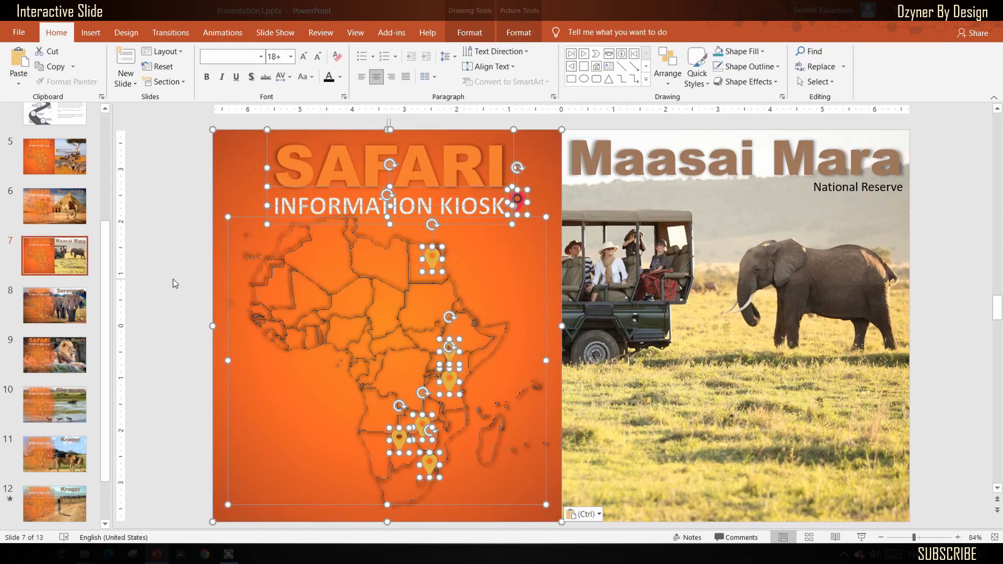
left_click(174, 279)
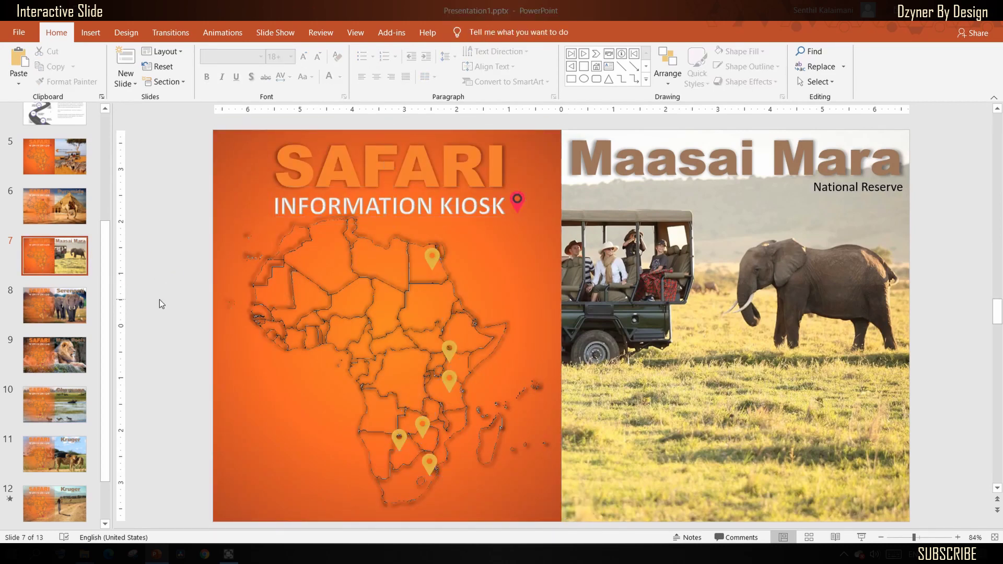
Select the pasted orange backdrop on slide 7 and open its Shape Fill choices.
left_click(62, 218)
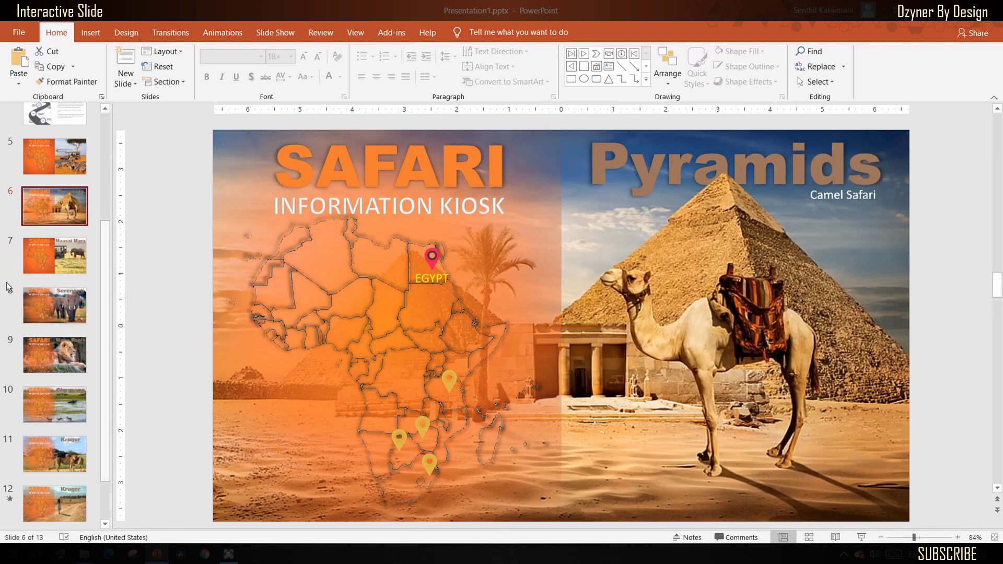
left_click(54, 256)
left_click(234, 152)
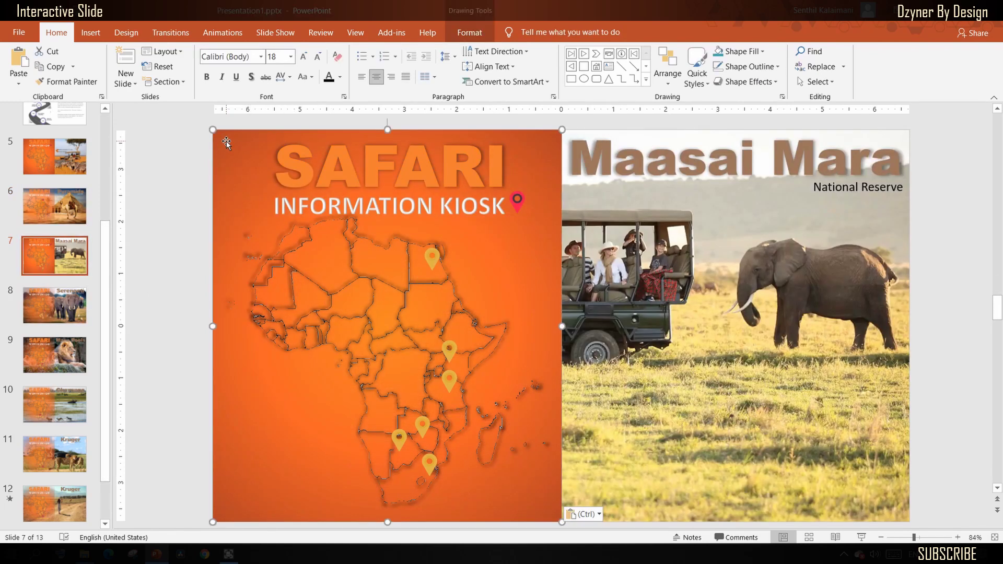
left_click(473, 35)
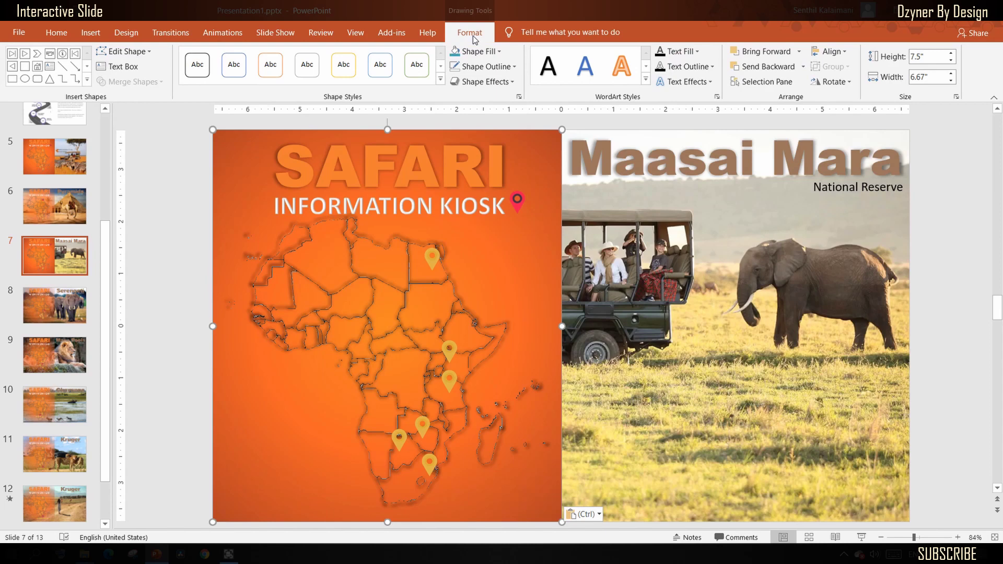
left_click(492, 51)
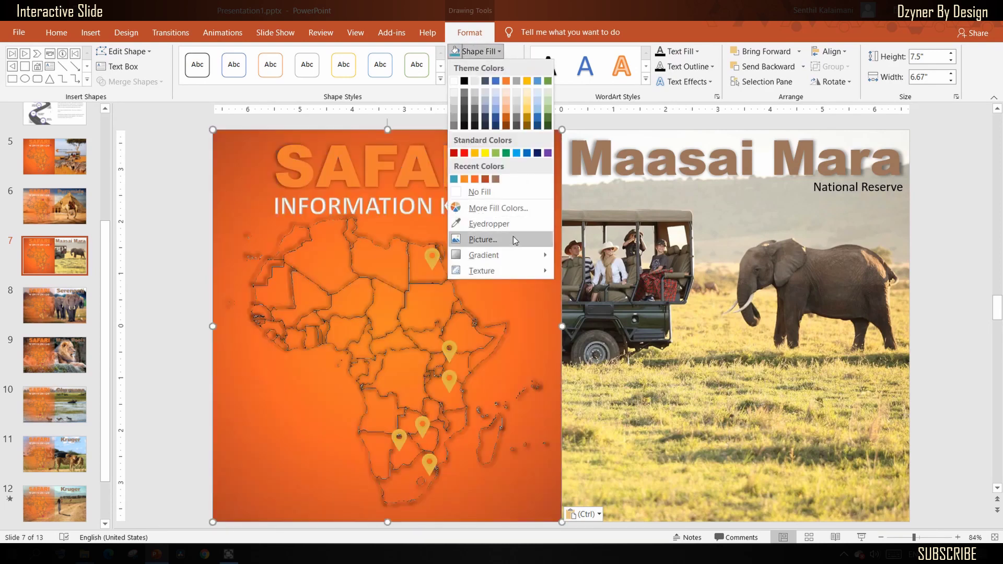
Raise the transparency of the orange panel's right and middle gradient stops.
mouse_move(483, 255)
left_click(606, 424)
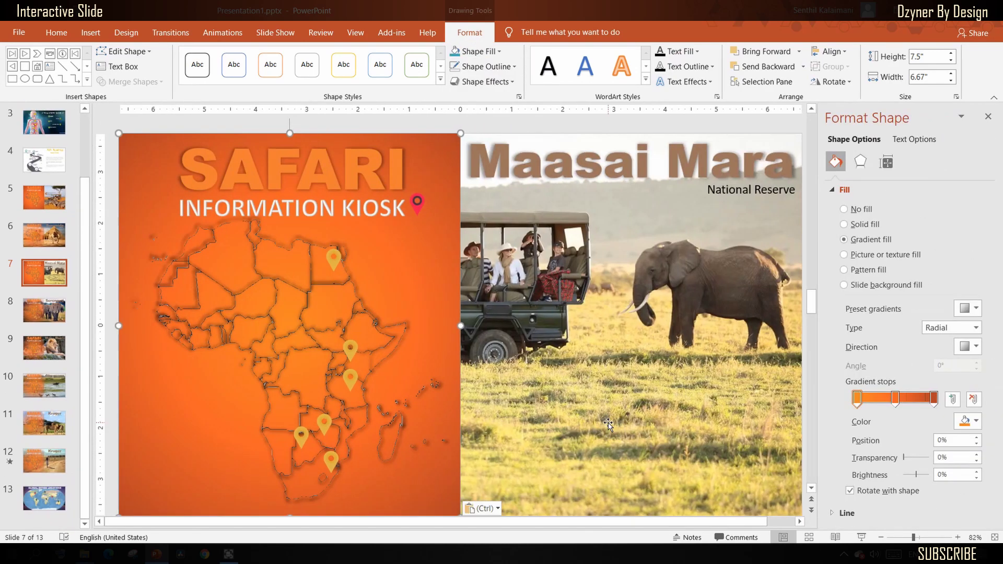
left_click(934, 399)
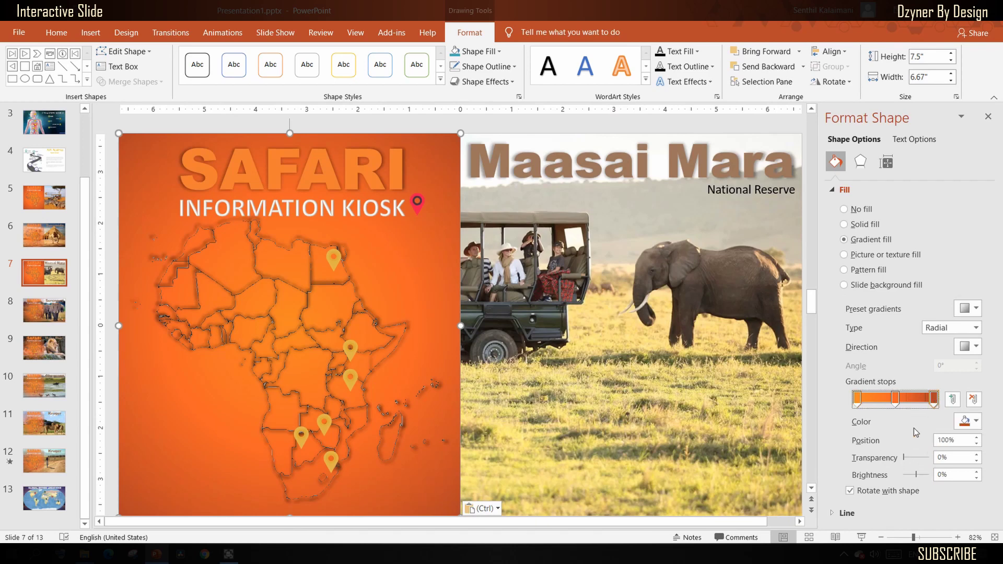
left_click_drag(907, 462, 922, 459)
left_click(896, 402)
left_click(988, 116)
Recolour the Maasai Mara pin red.
left_click(199, 271)
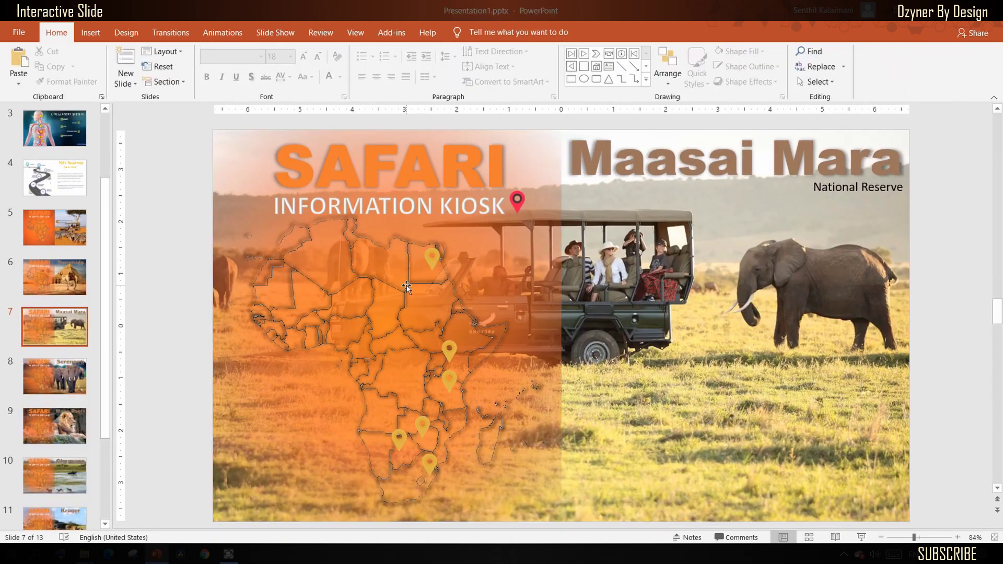
left_click(449, 349)
left_click(467, 32)
left_click(110, 68)
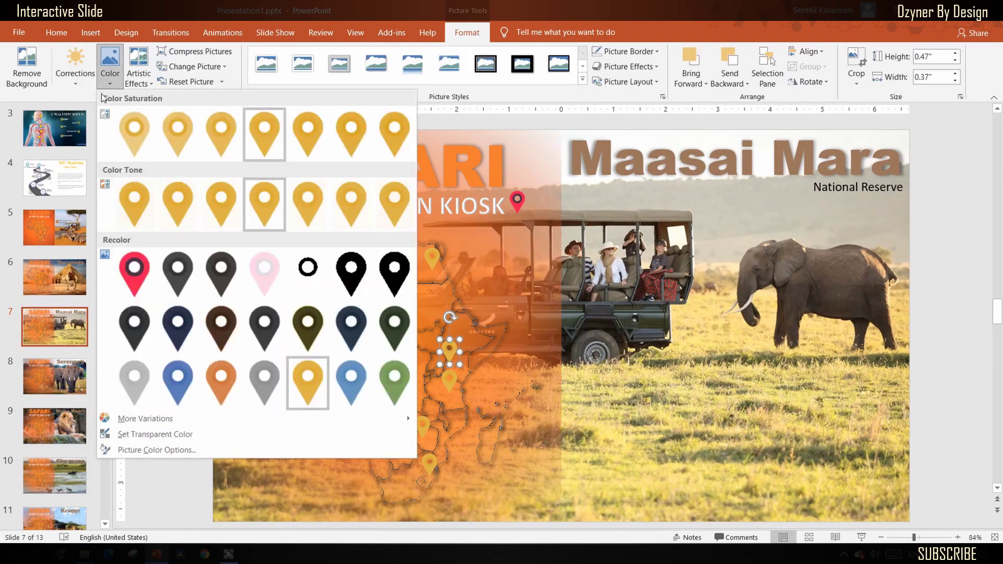
left_click(134, 272)
left_click(556, 128)
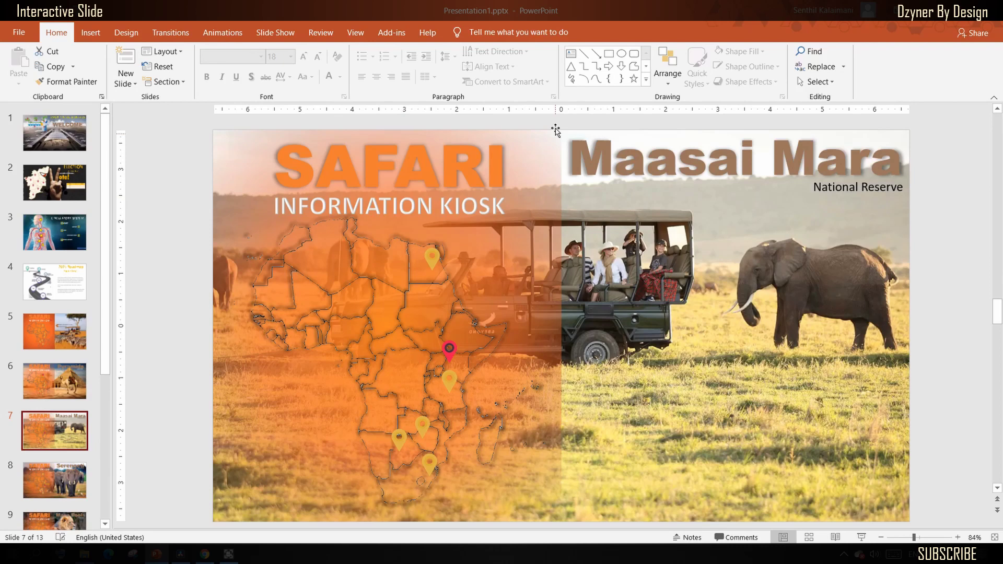
Add a yellow 'Maasai Mara' label above the pin and paste in the safari details text.
left_click(571, 53)
left_click(470, 356)
type("Maasai")
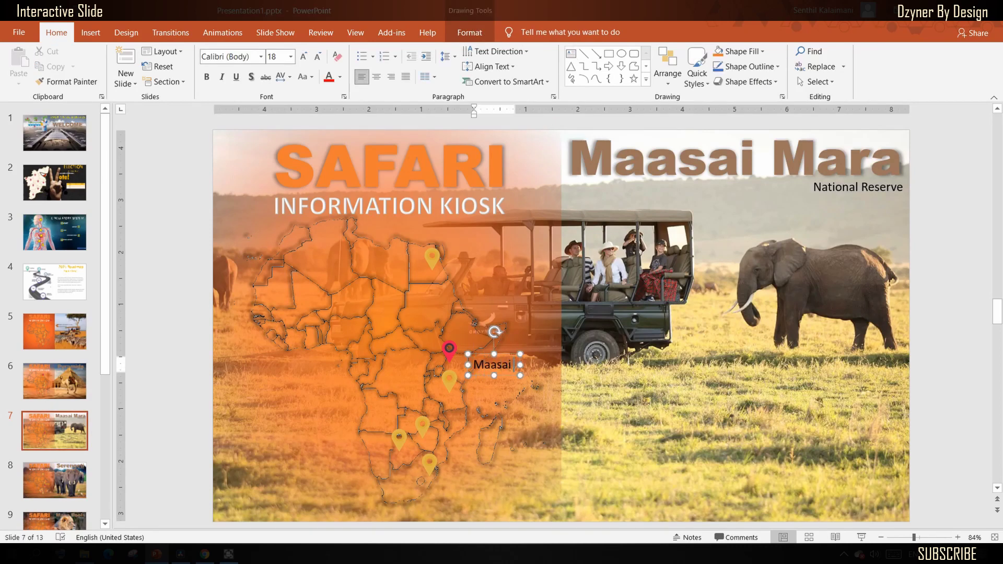
type(" Mara")
key("Escape")
left_click(340, 77)
left_click(362, 175)
mouse_move(515, 375)
left_mouse_down()
mouse_move(493, 345)
mouse_move(472, 341)
left_mouse_up()
key("Escape")
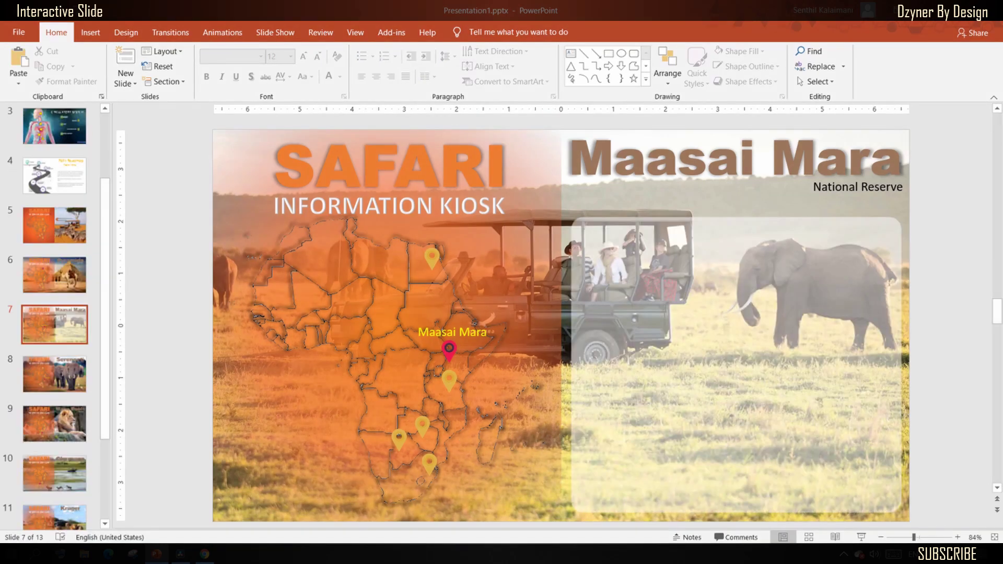
type("Safari Overview Lorem ipsum dolor sit amet, consectetuer adipiscing elit. Maecenas porttitor congue massa. Fusce posuere, magna sed pulvinar ultricies, purus lectus malesuada libero, sit amet commodo magna eros quis urna.  How to get here? Nunc viverra imperdiet enim. Fusce est. Vivamus a tellus.  Where to Stay? Pellentesque habitant morbi tristique senectus et netus et malesuada fames ac turpis egestas. Proin pharetra nonummy pede. Mauris et orci.  What to Expect? Lorem ipsum dolor sit amet, consectetuer adipiscing elit. Maecenas porttitor congue massa. Fusce posuere, magna sed pulvinar ultricies, purus lectus malesuada libero, sit amet commodo magna eros quis urna.  Safari Packages options: Nunc viverra imperdiet enim. Fusce est. Vivamus a tellus.  Pellentesque habitant morbi tristique senectus et netus et malesuada fames ac turpis egestas. Proin pharetra nonummy pede. Mauris et orci.  Dates & Availability:")
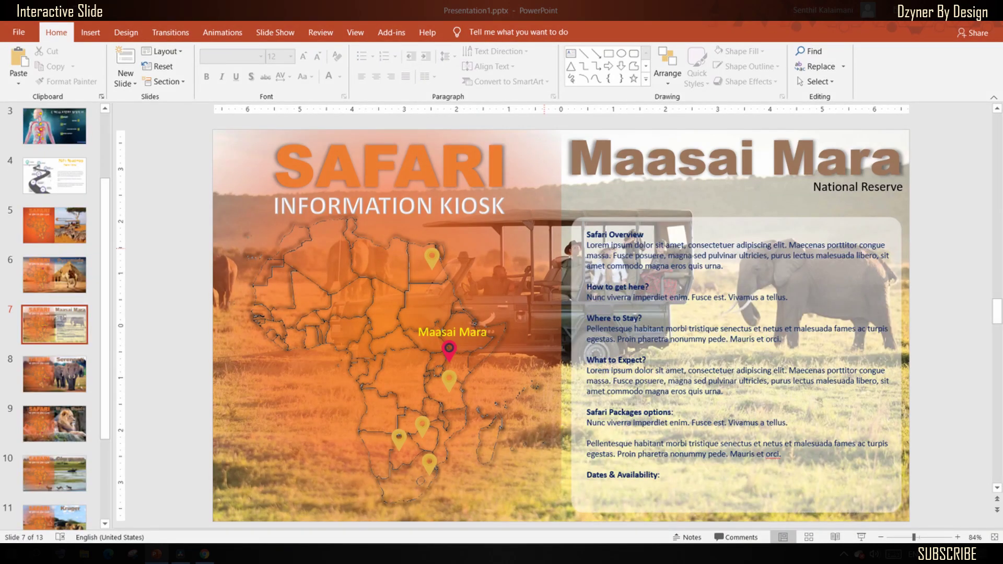